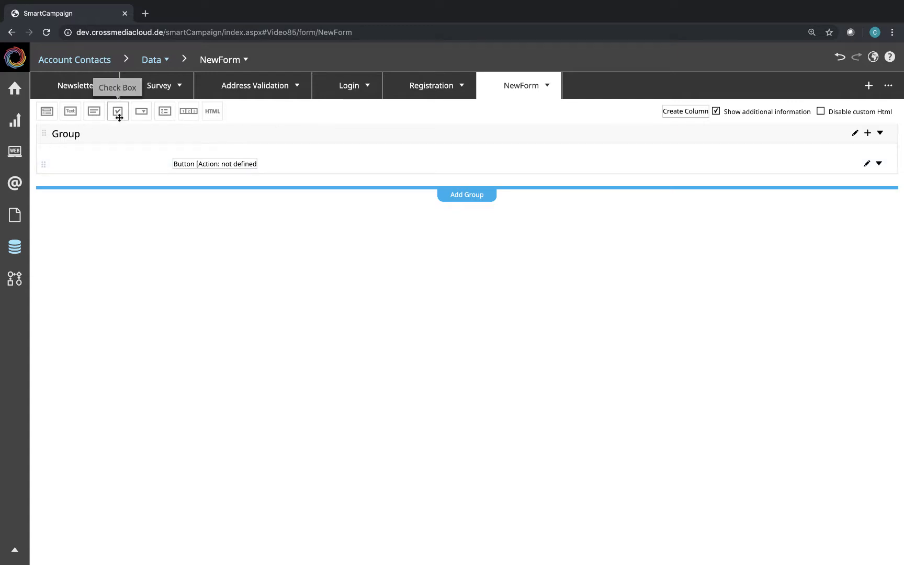
Add a check box and a text area to the group, with the check box placed below the text area
left_click_drag(118, 111, 80, 159)
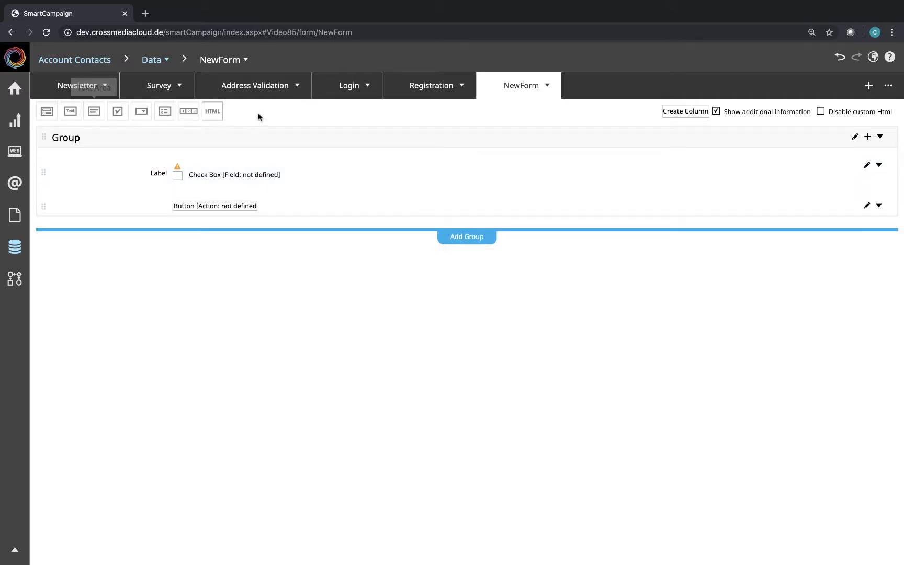
left_click(868, 138)
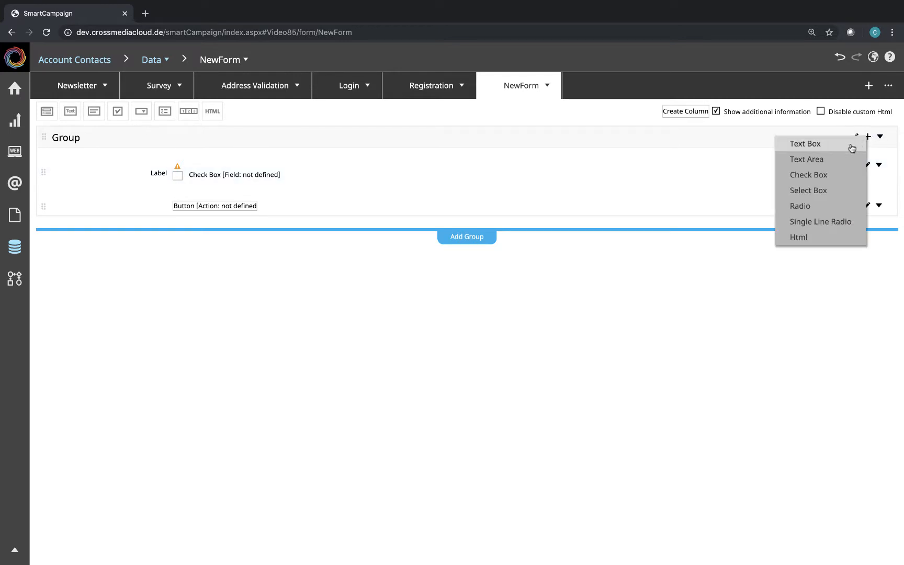
left_click(832, 158)
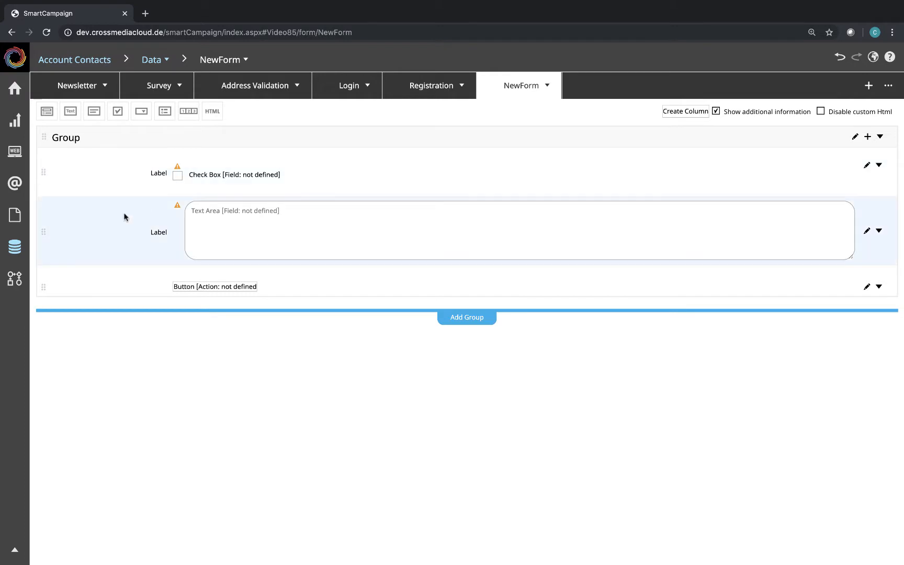
left_click_drag(44, 170, 38, 233)
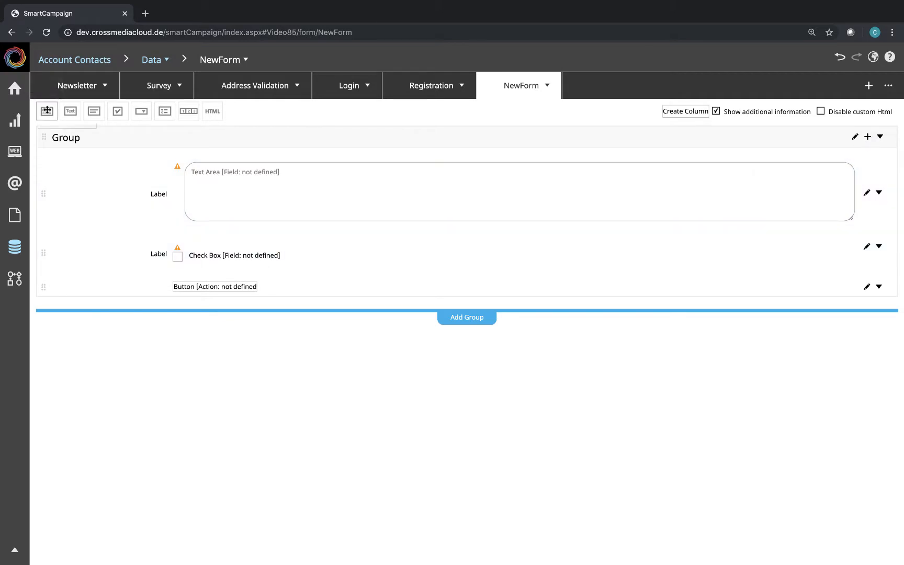
Add a new form group captioned Group 1 above the existing group
left_click_drag(46, 111, 63, 137)
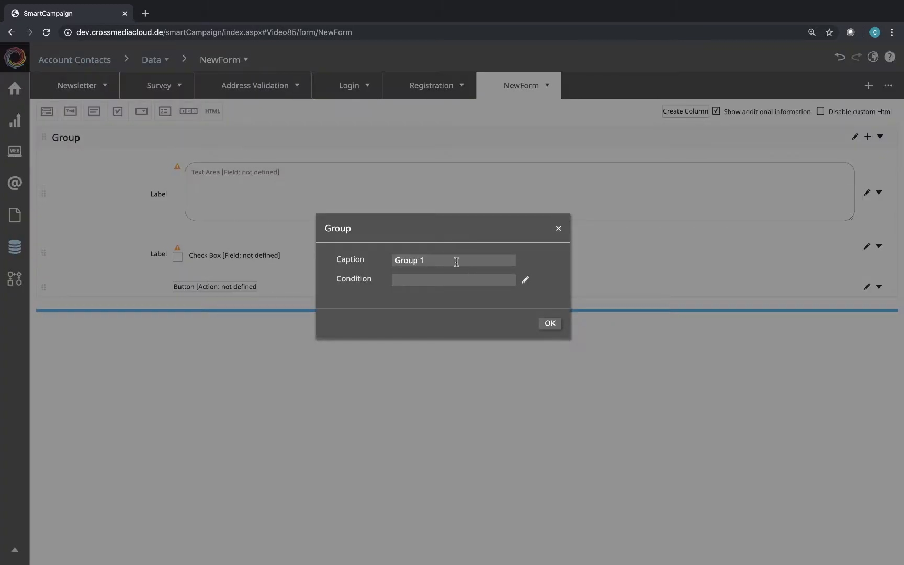
left_click(550, 324)
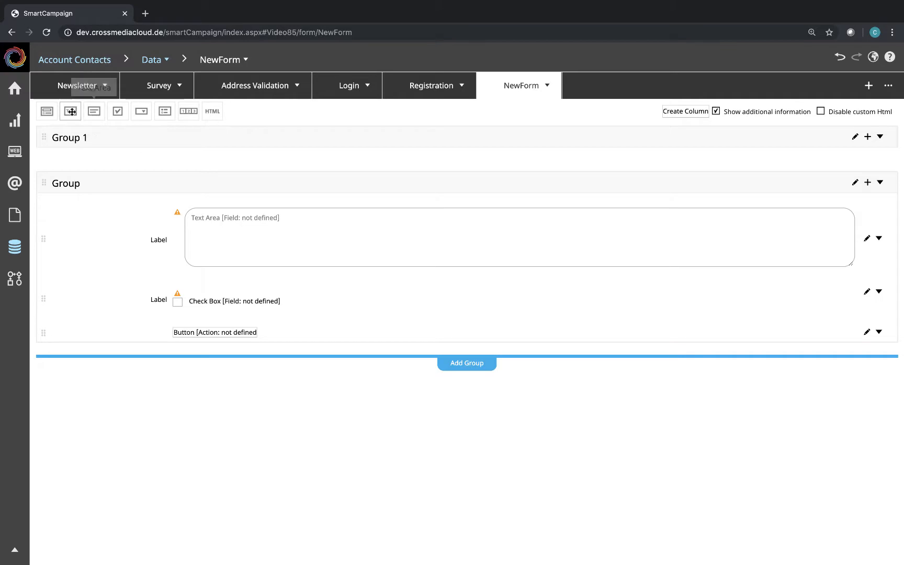
Add a text box to Group 1 and move the text area below it and the check box above it
left_click_drag(71, 111, 93, 156)
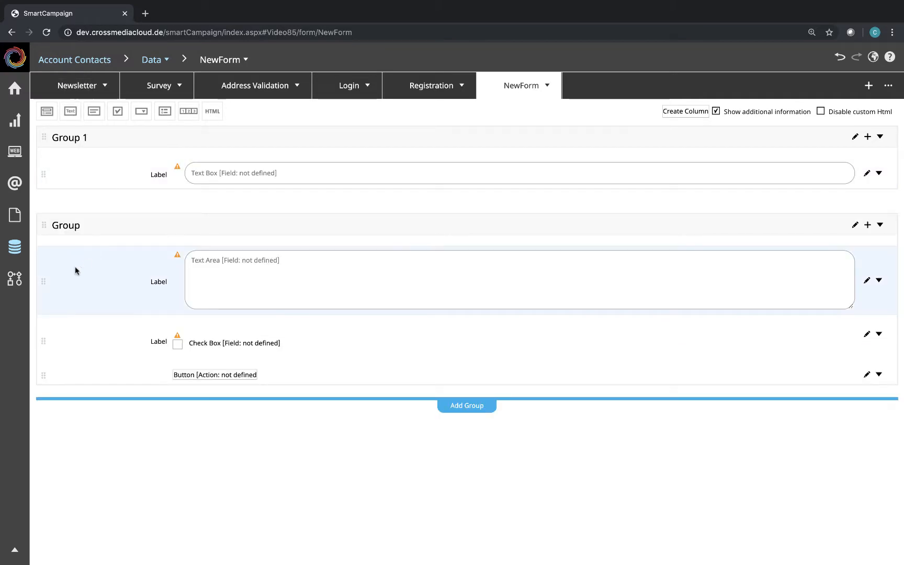
left_click_drag(42, 283, 49, 181)
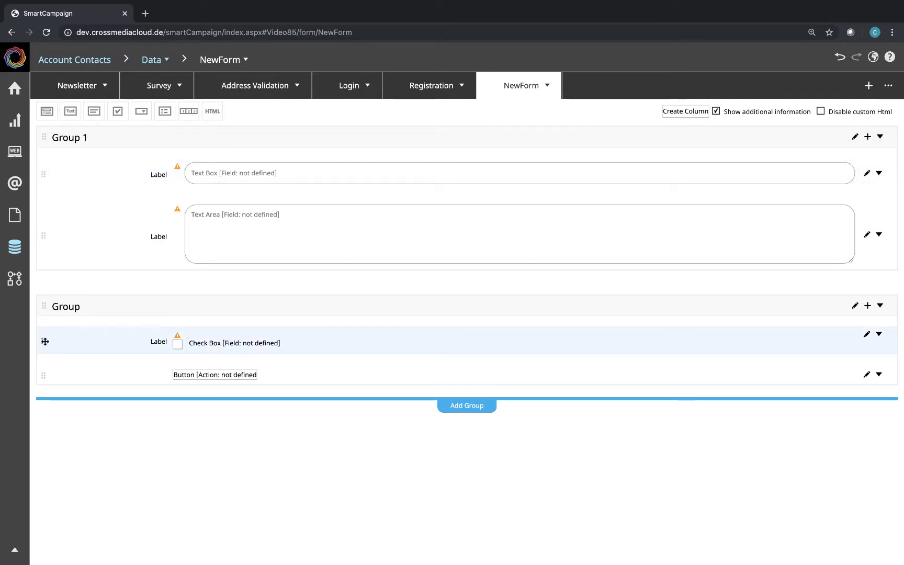
left_click_drag(45, 341, 73, 158)
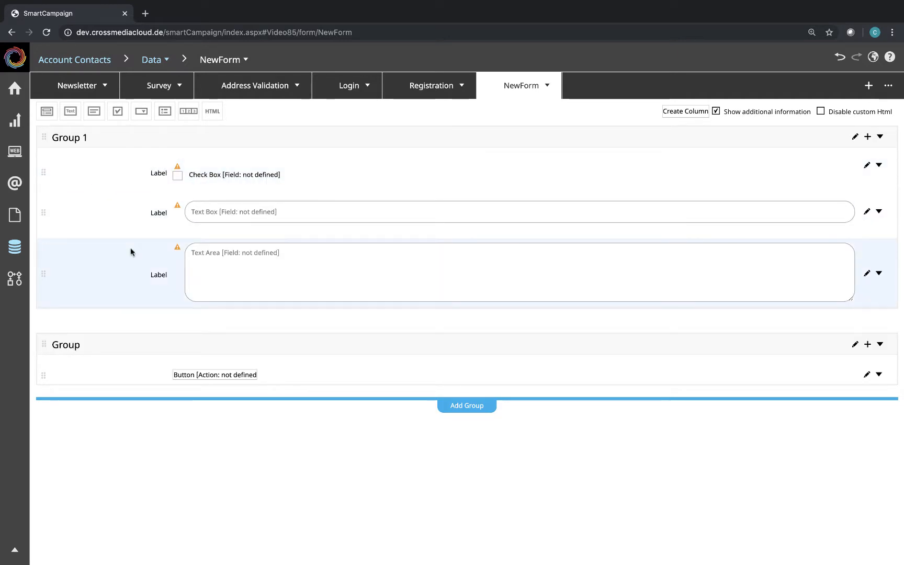
Delete the check box from Group 1
left_click(878, 165)
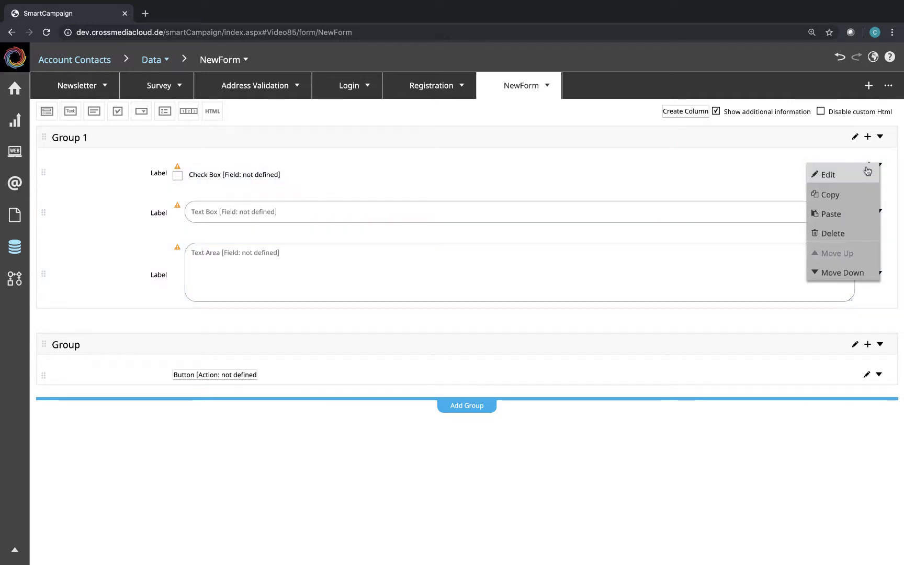
left_click(861, 240)
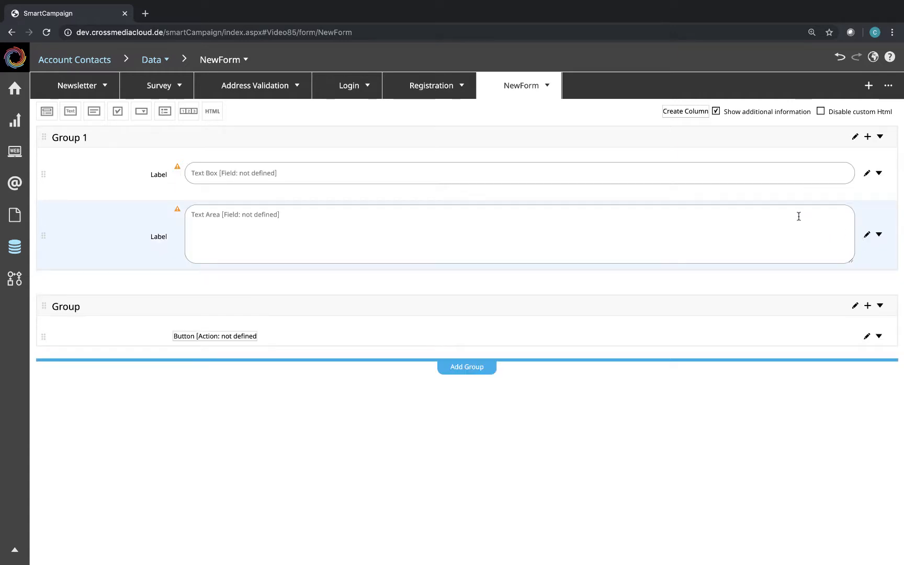
Add a second button to the form's button element and set the first button's action to Submit
left_click(867, 337)
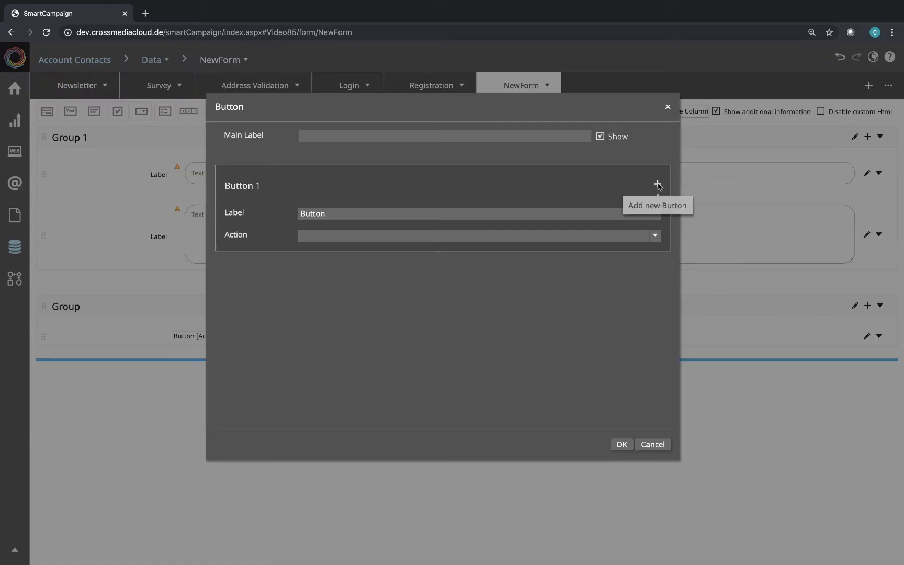
left_click(658, 185)
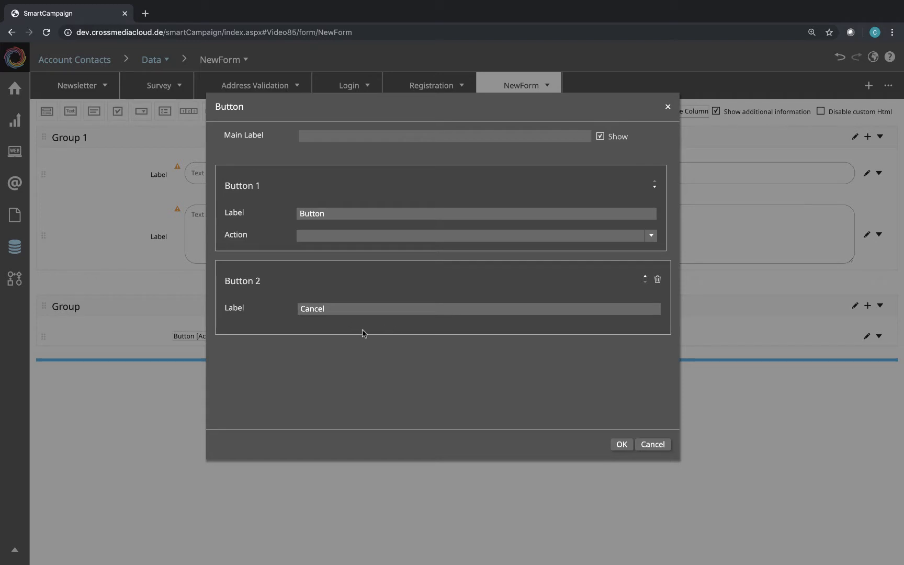
left_click(652, 236)
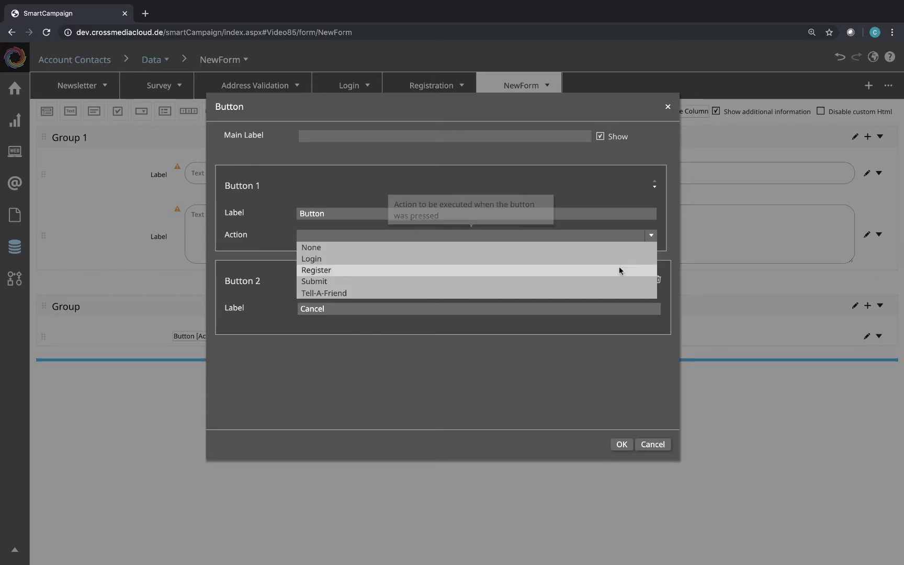
left_click(618, 282)
left_click(621, 444)
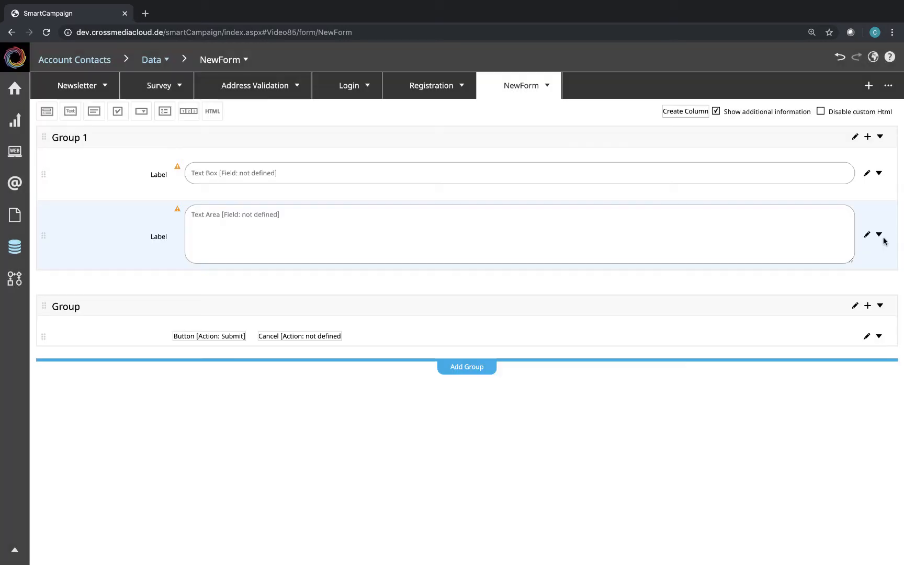
Delete the text area and the text box from Group 1
left_click(879, 235)
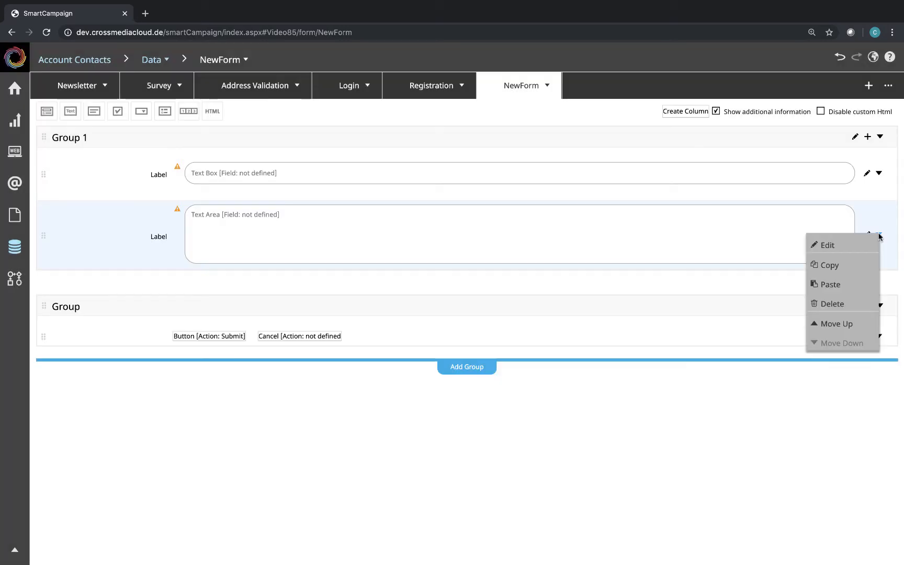
left_click(857, 305)
left_click(878, 174)
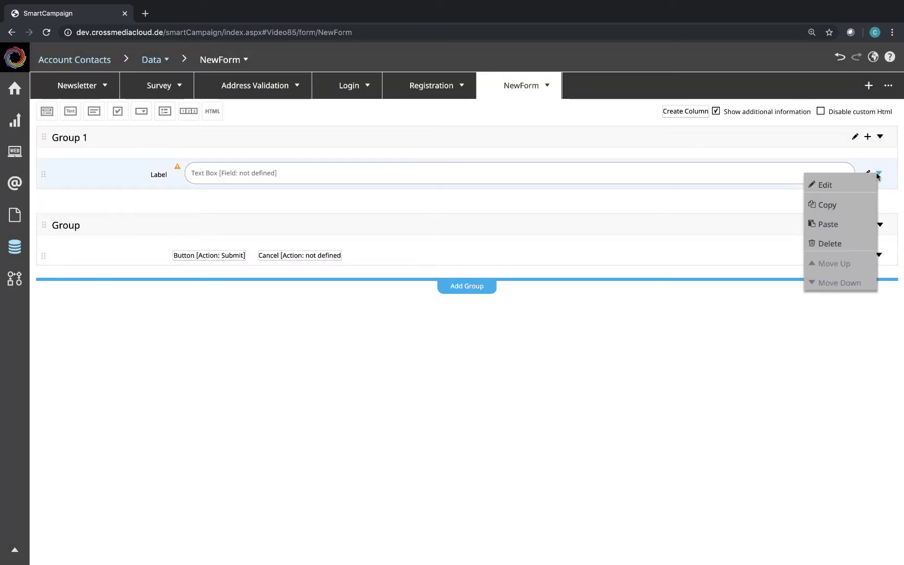
left_click(846, 239)
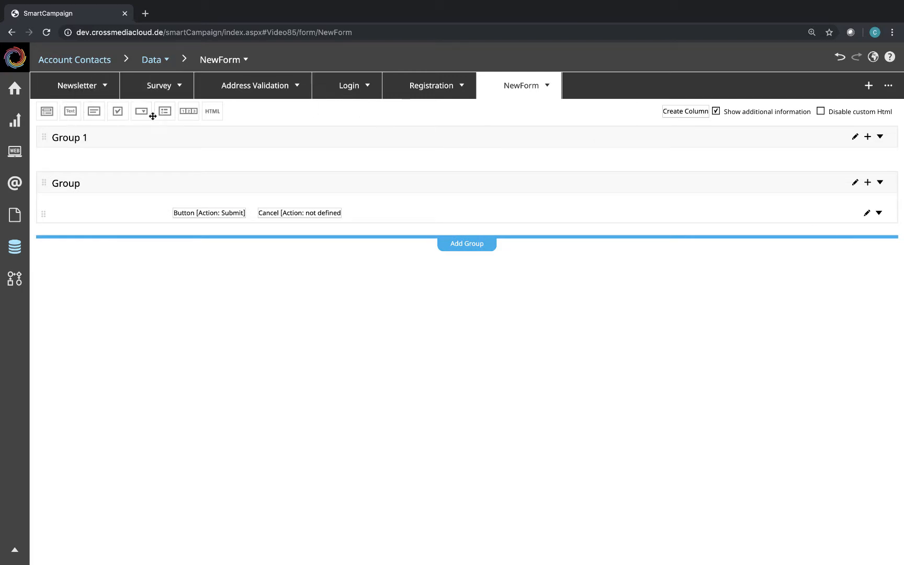
Add a radio button element to Group 1 and open its settings
left_click_drag(166, 113, 151, 151)
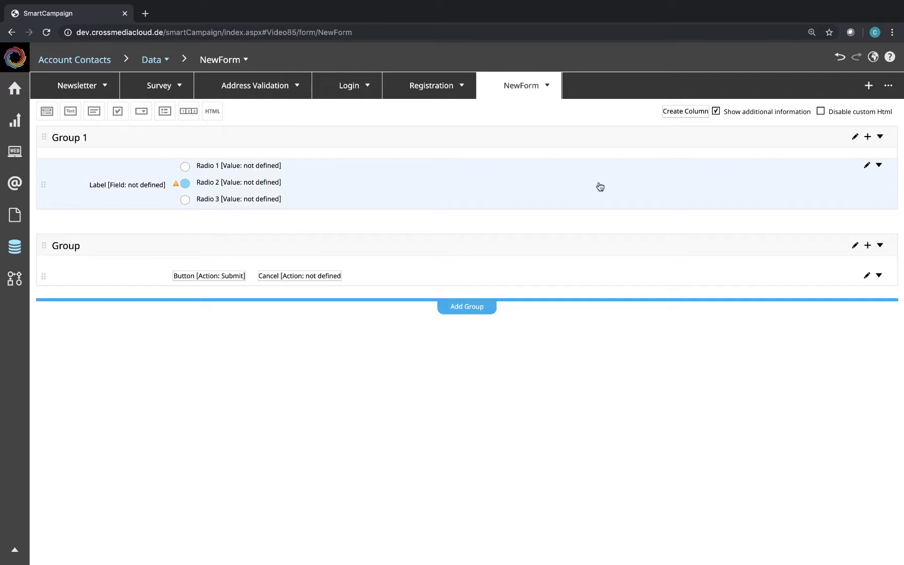
left_click(878, 165)
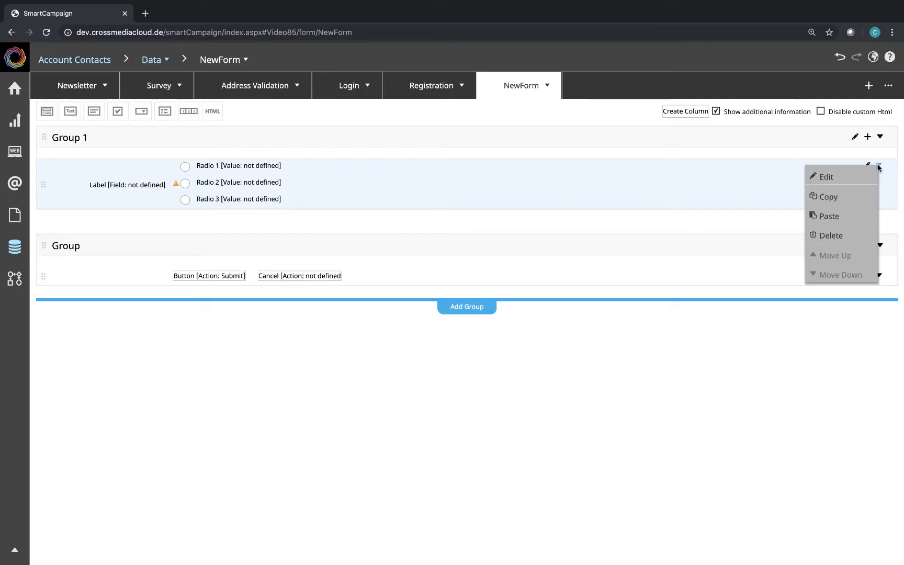
left_click(841, 176)
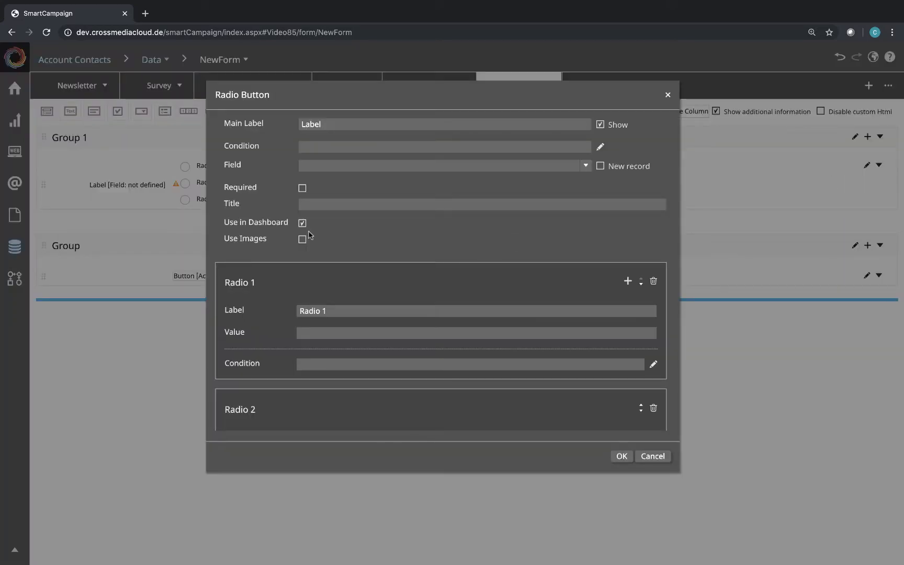
Examine the Use Images option and the label, value and condition settings of the three radio options
mouse_move(303, 243)
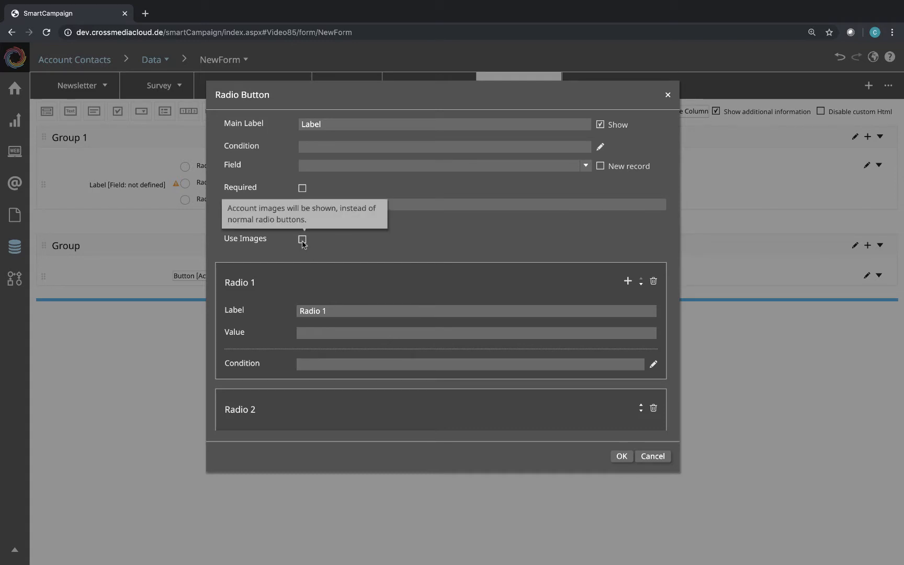
scroll(321, 294, "down", 4)
scroll(322, 294, "up", 4)
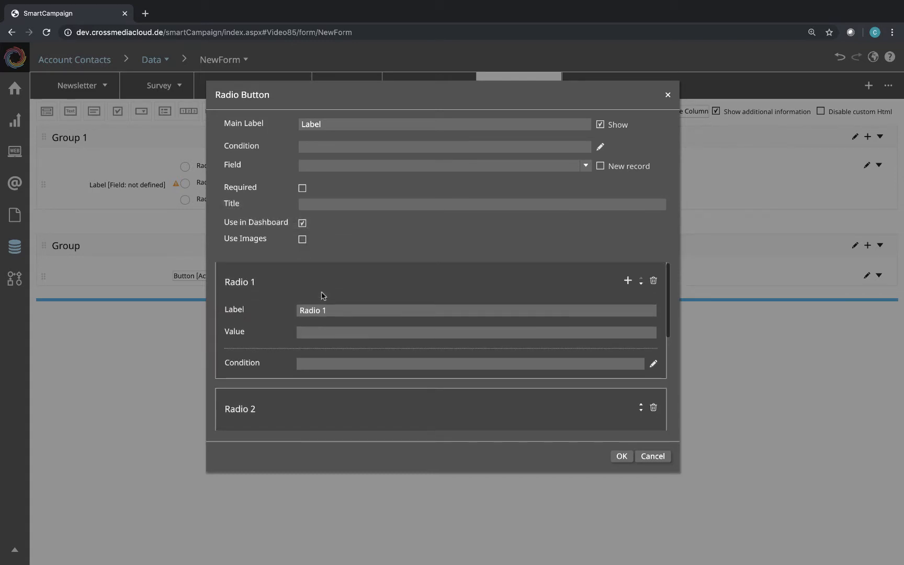
scroll(322, 295, "down", 4)
scroll(322, 295, "up", 2)
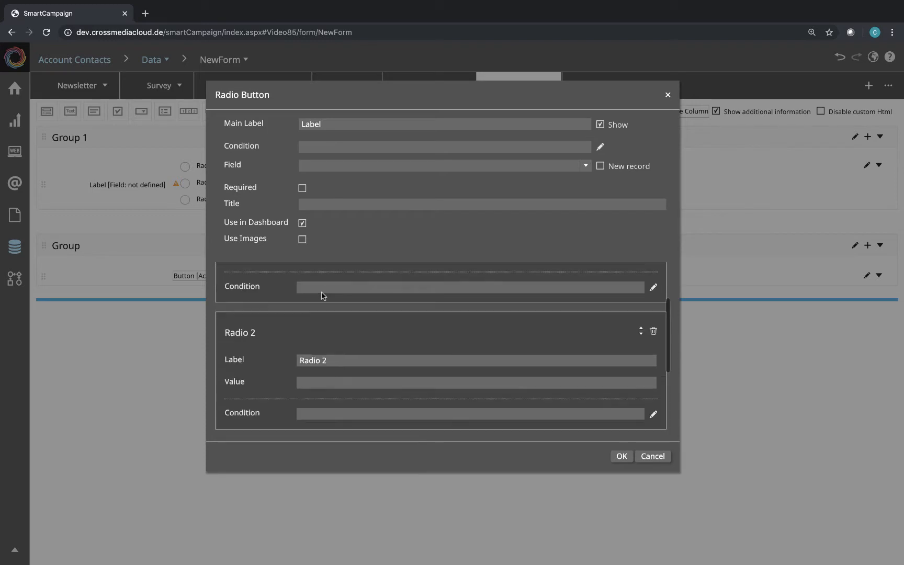
scroll(322, 294, "up", 2)
scroll(319, 316, "down", 3)
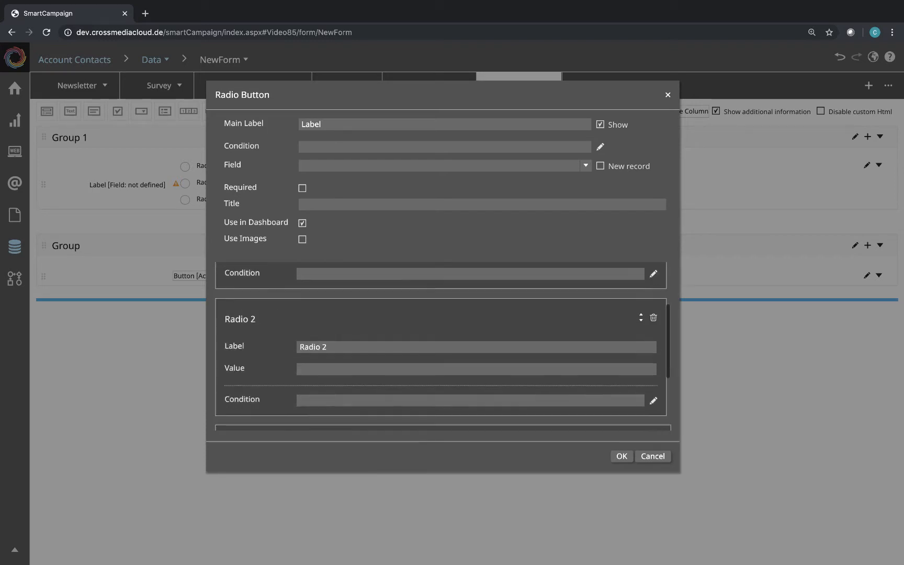
scroll(323, 334, "down", 2)
scroll(322, 330, "down", 2)
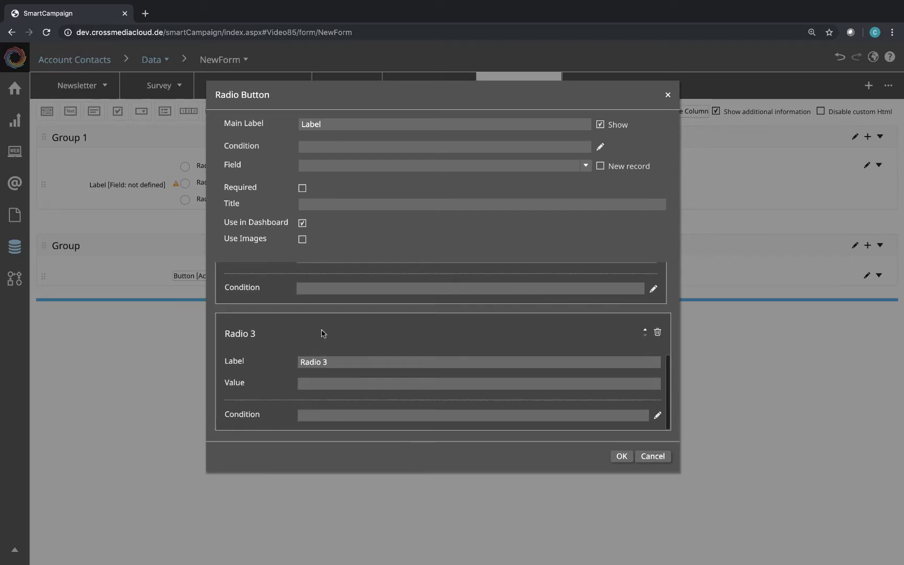
scroll(302, 383, "up", 5)
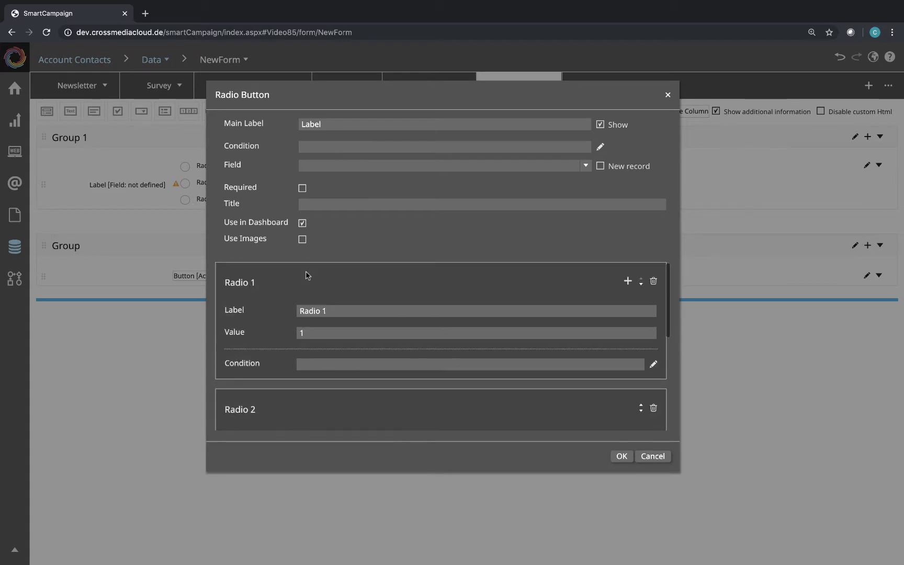
Enable Use Images for the radio element, save its settings and check the image boxes in the form
left_click(302, 239)
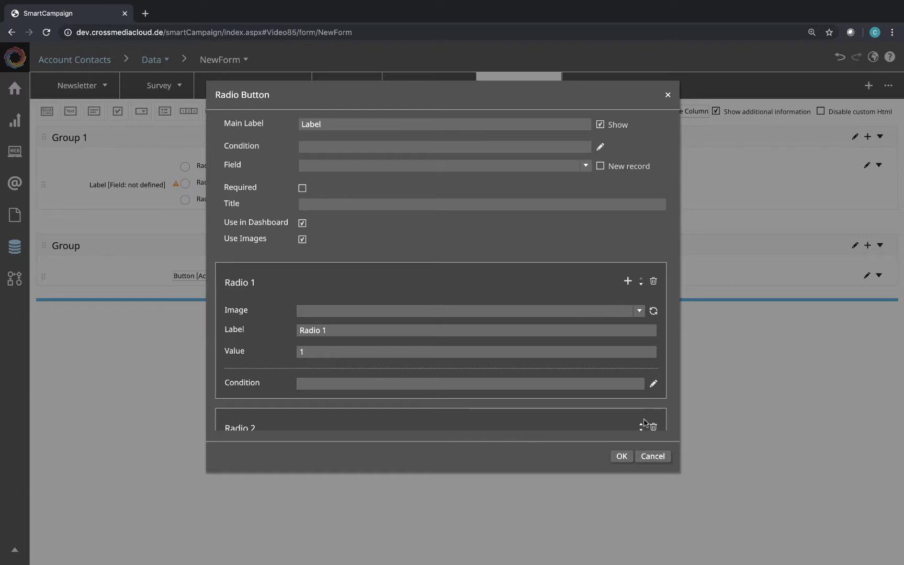
left_click(621, 456)
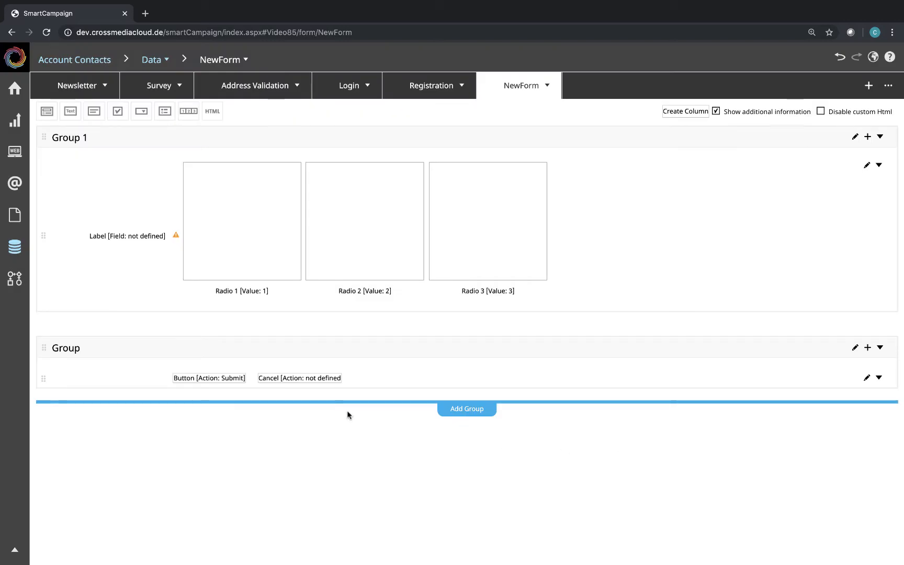
left_click(416, 245)
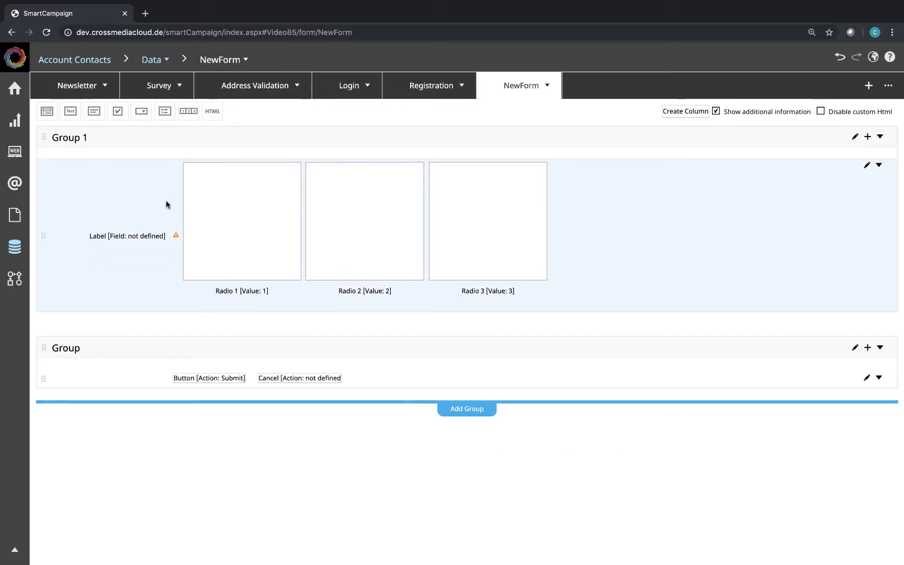
Open the Landing Page in the web page editor and select its form in the registration section
left_click(15, 152)
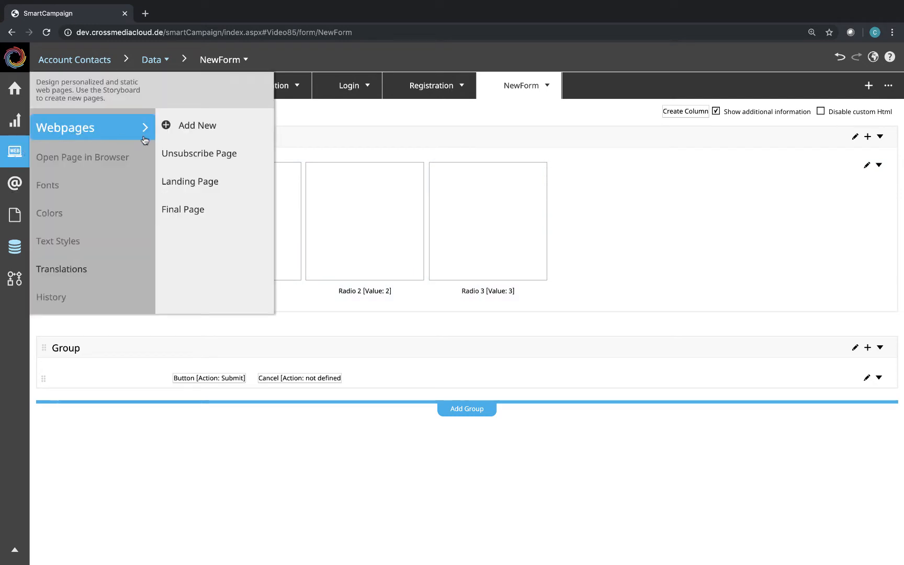
left_click(193, 181)
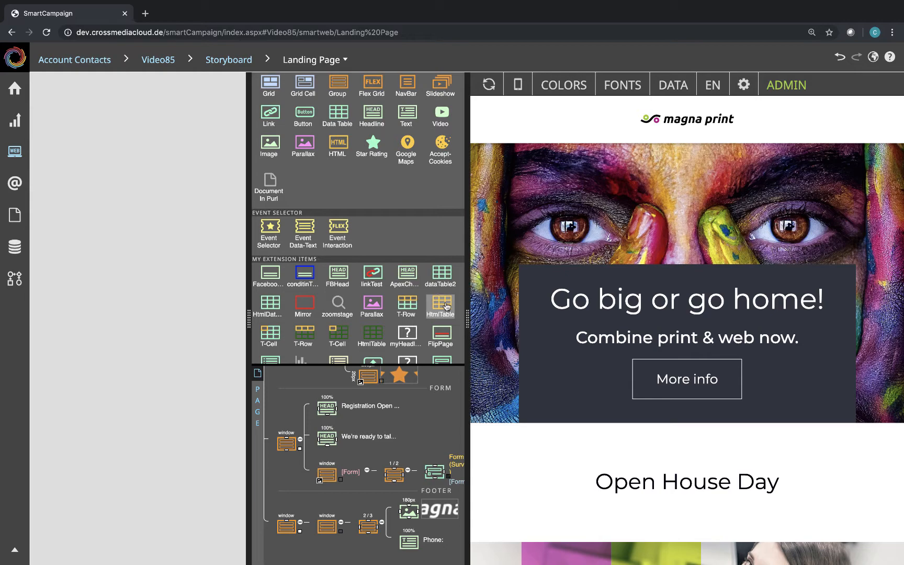
scroll(413, 308, "down", 3)
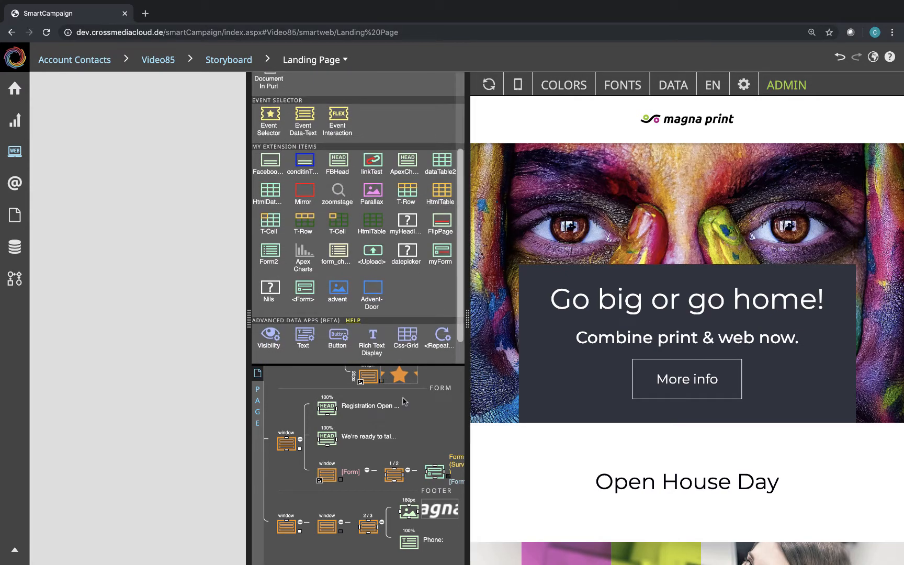
scroll(561, 378, "down", 10)
scroll(561, 379, "down", 2)
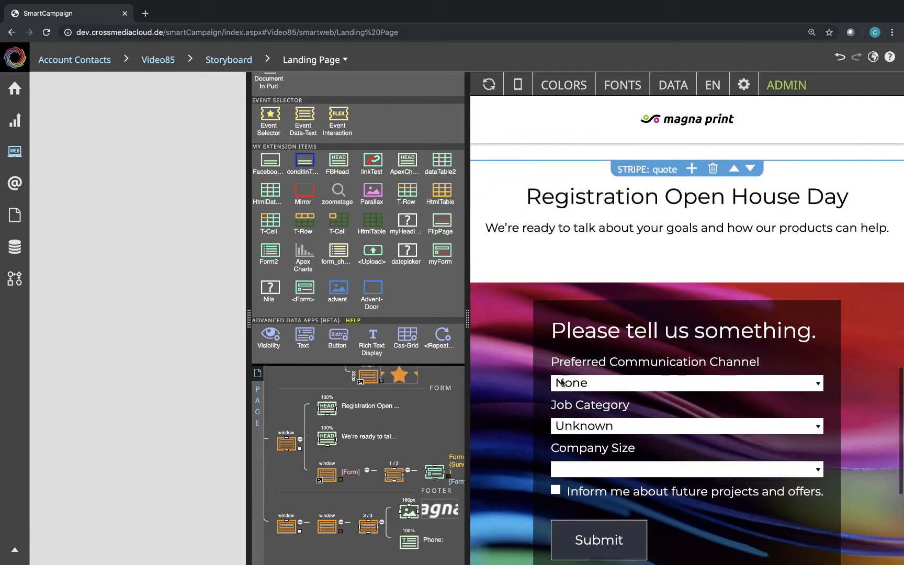
left_click(434, 471)
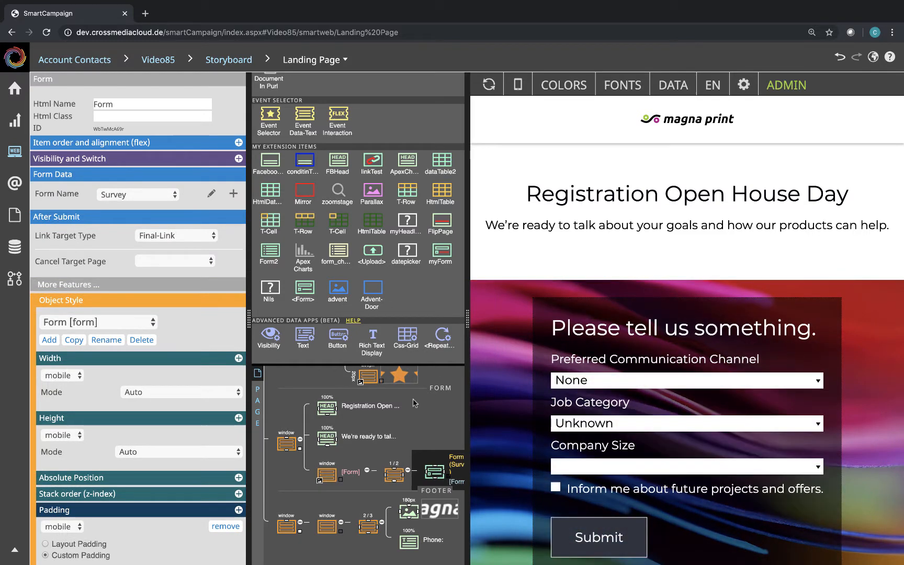
Assign NewForm as the landing page form's data and set its cancel target page to Final Page
left_click(156, 196)
left_click(152, 237)
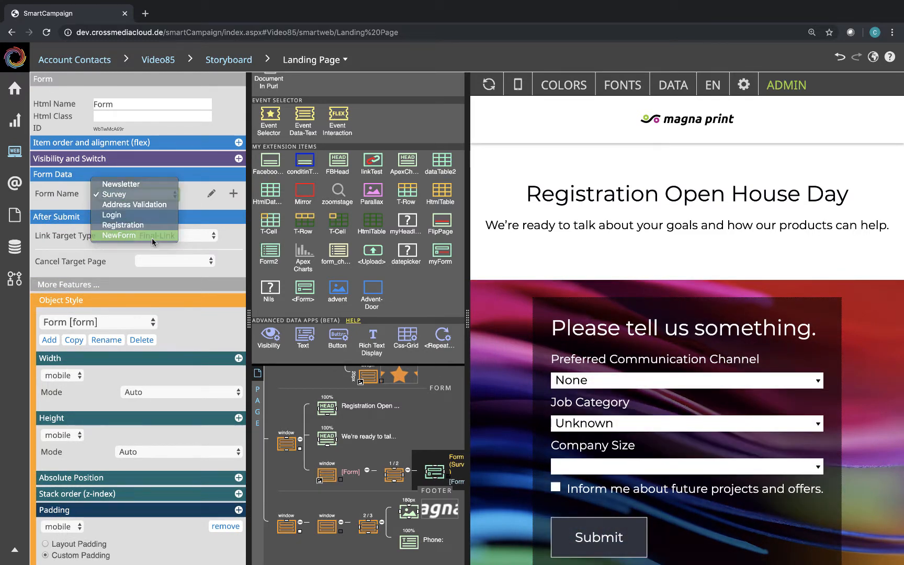
scroll(658, 356, "down", 4)
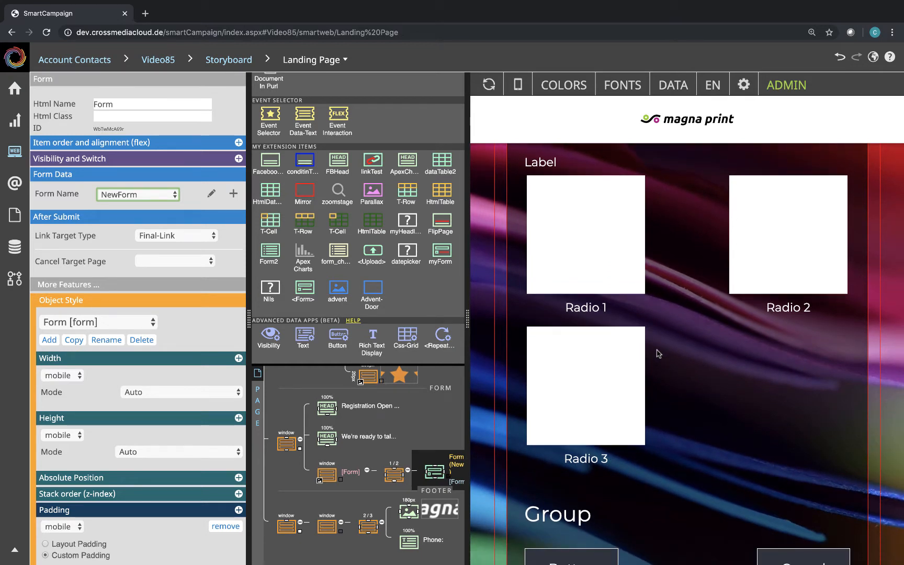
scroll(658, 356, "down", 2)
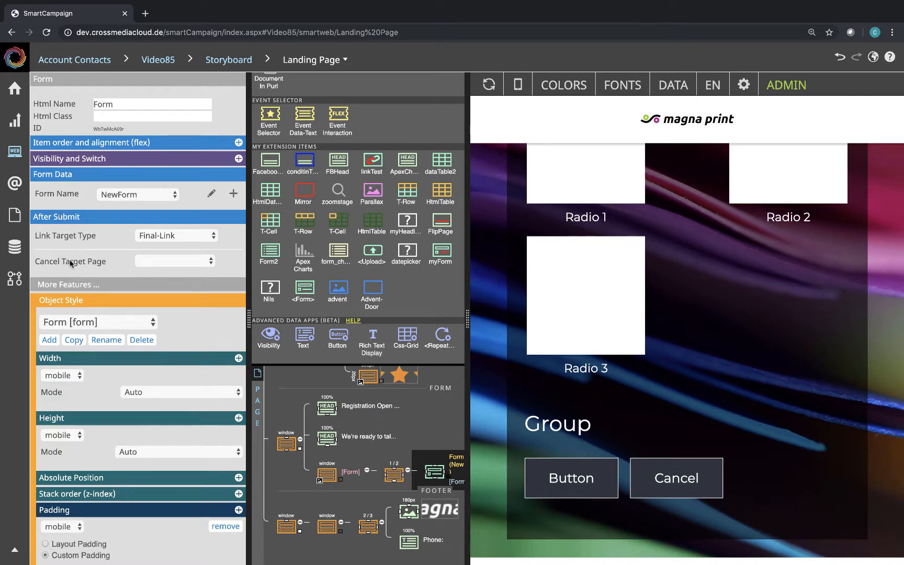
left_click(157, 261)
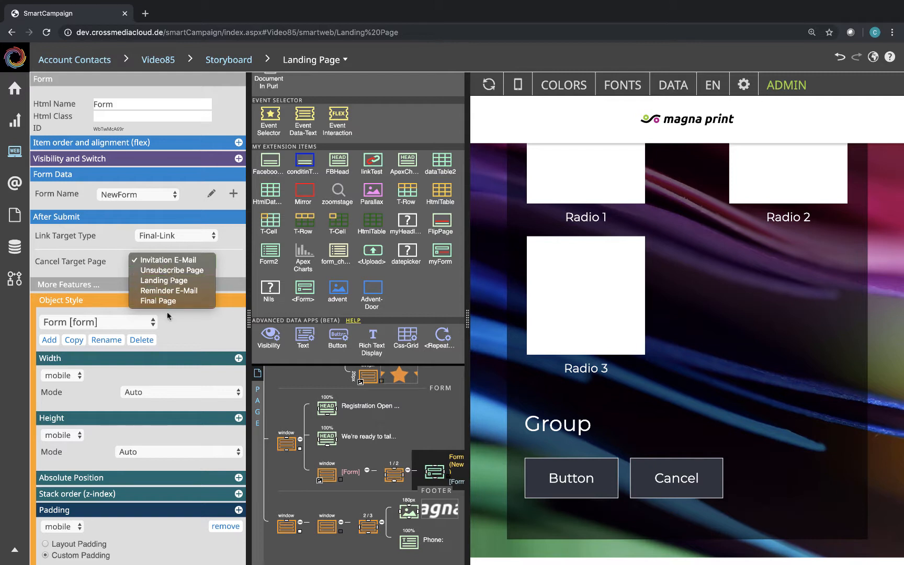
left_click(172, 299)
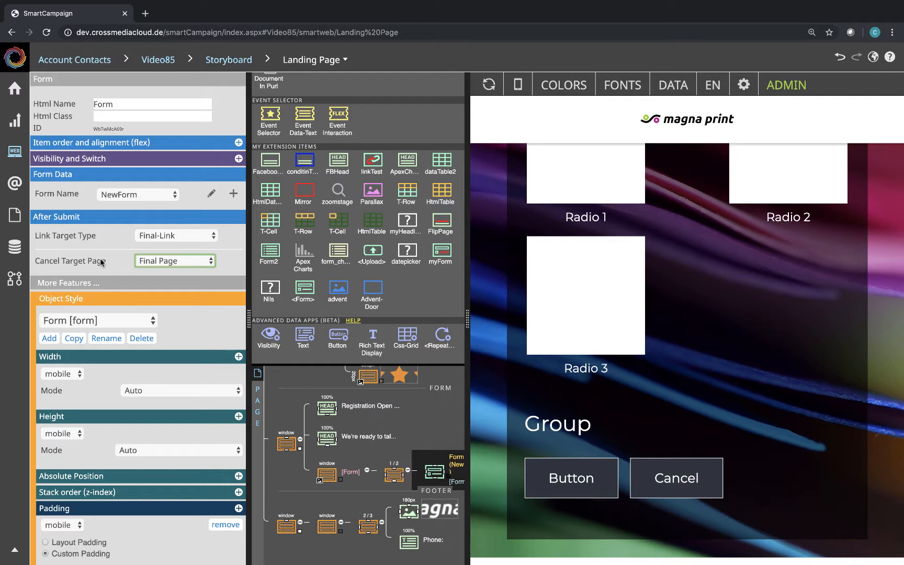
Open the image browser for the grid cell background using WomanFiery3.jpg and switch it to the account images
scroll(101, 262, "down", 7)
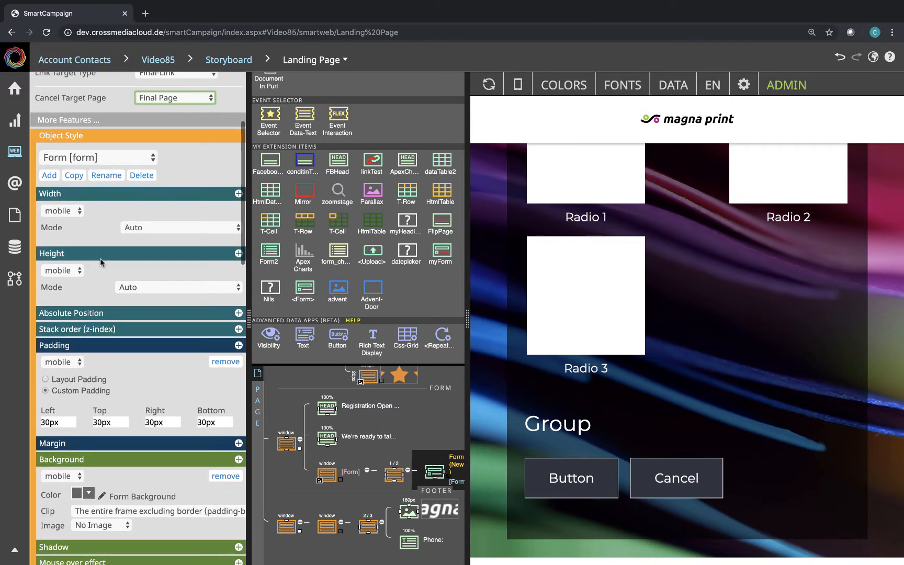
scroll(100, 258, "down", 4)
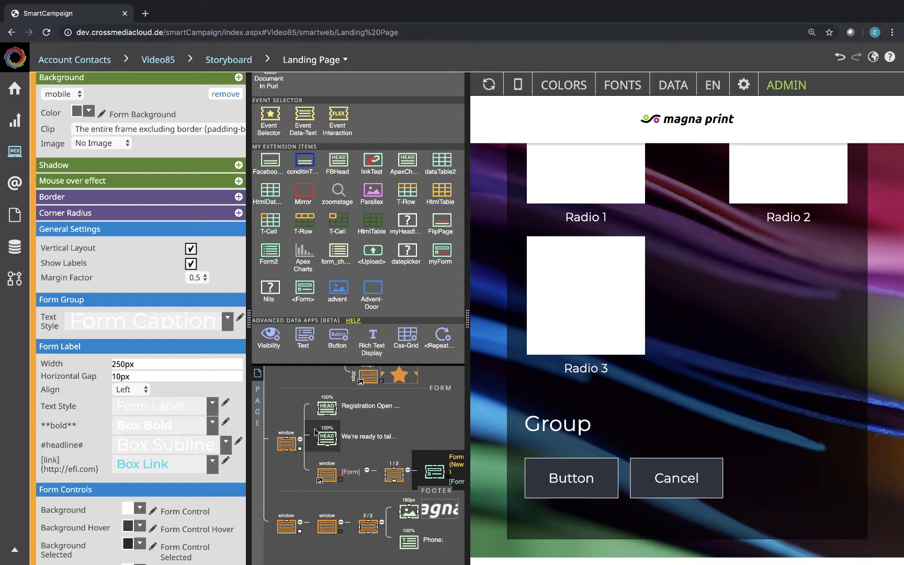
scroll(316, 432, "up", 4)
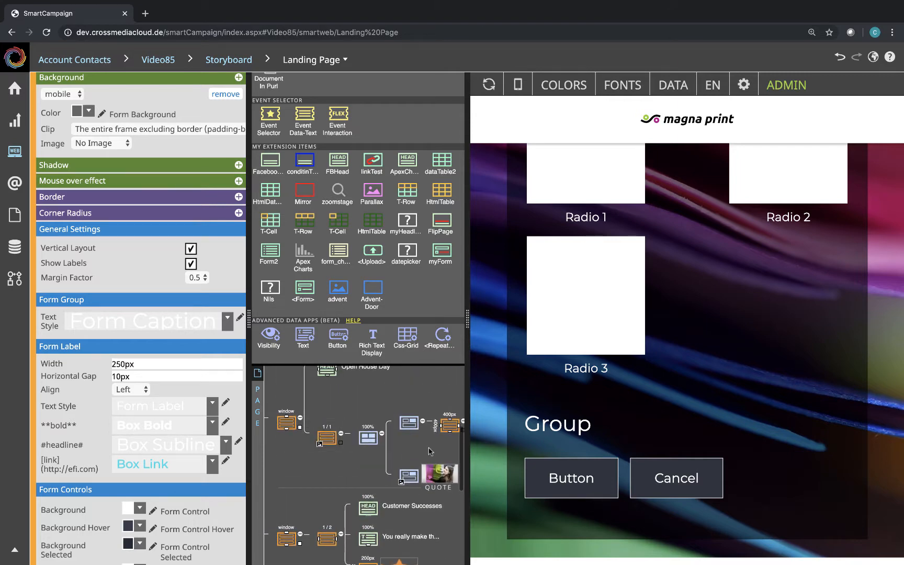
left_click(407, 482)
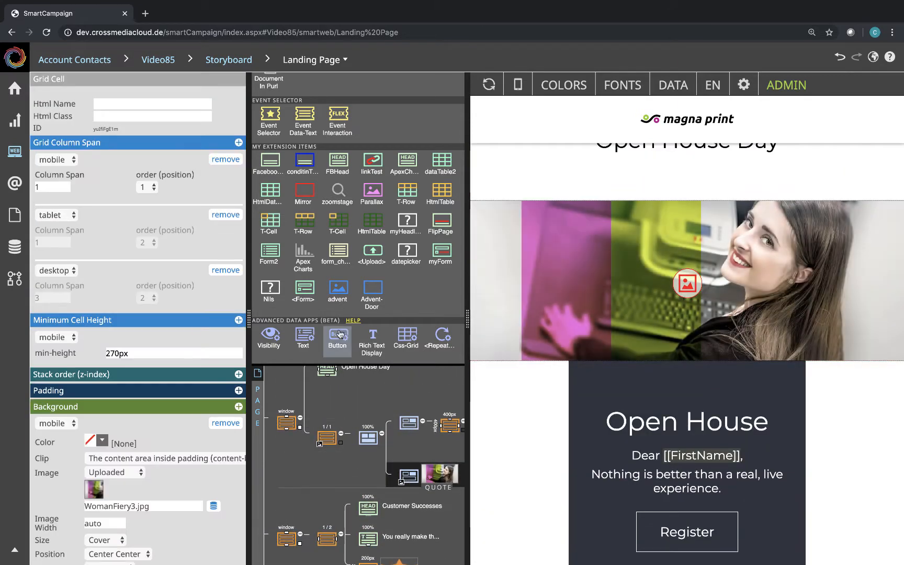
scroll(139, 378, "down", 3)
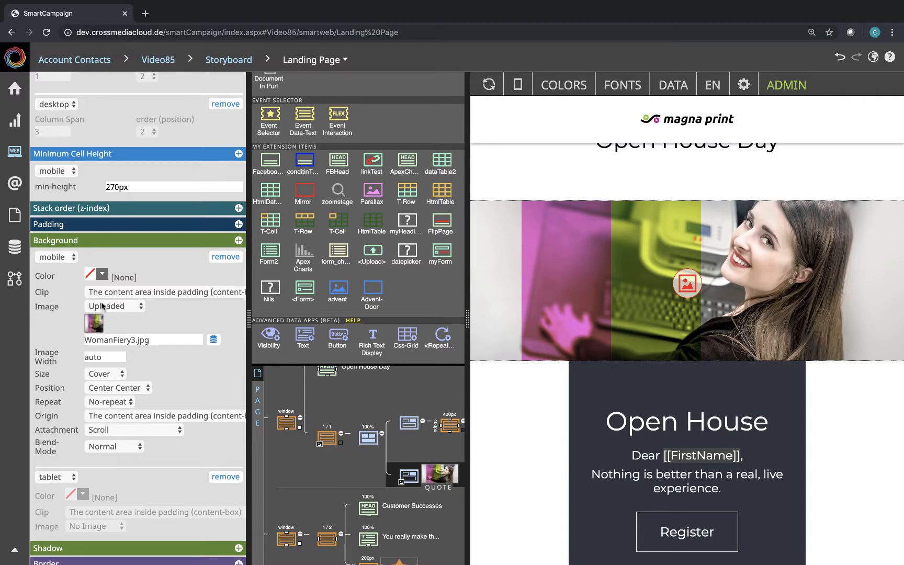
left_click(94, 324)
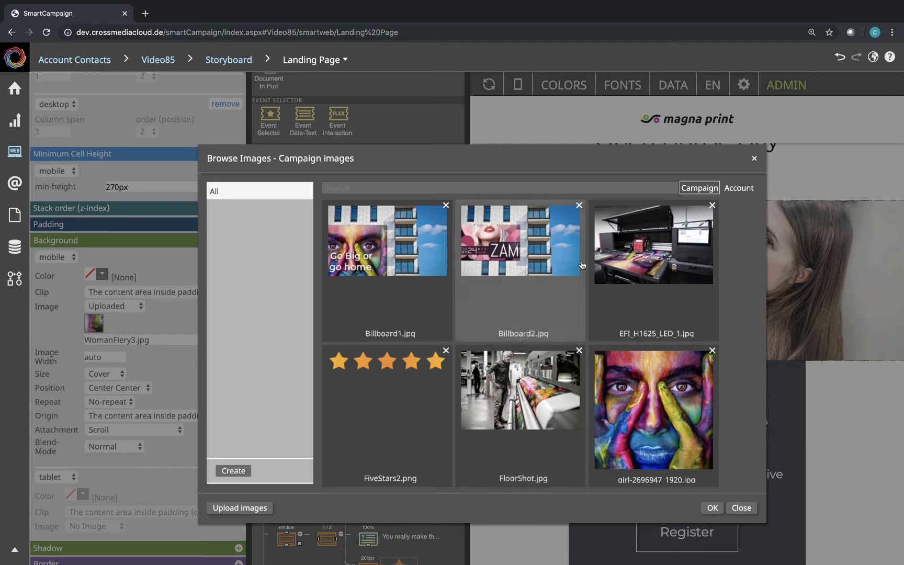
left_click(703, 189)
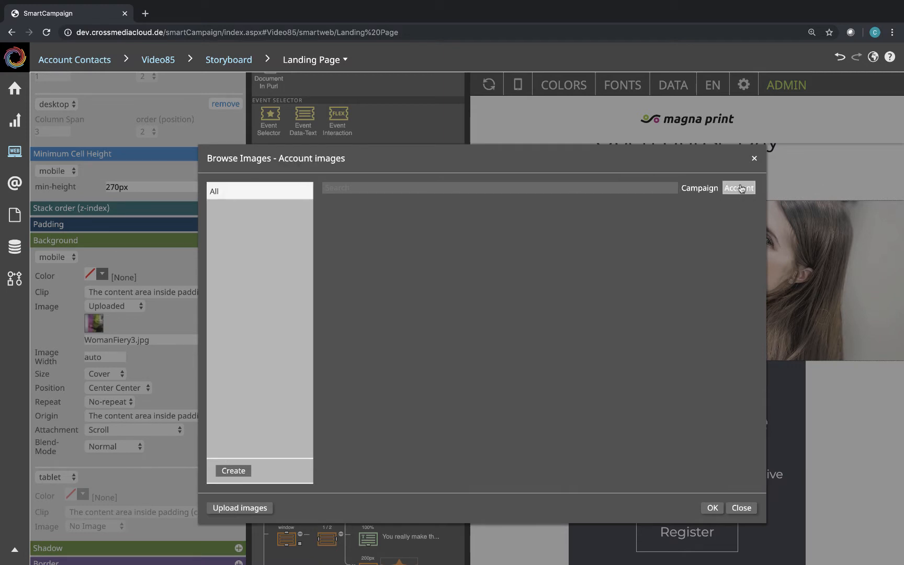
left_click(708, 188)
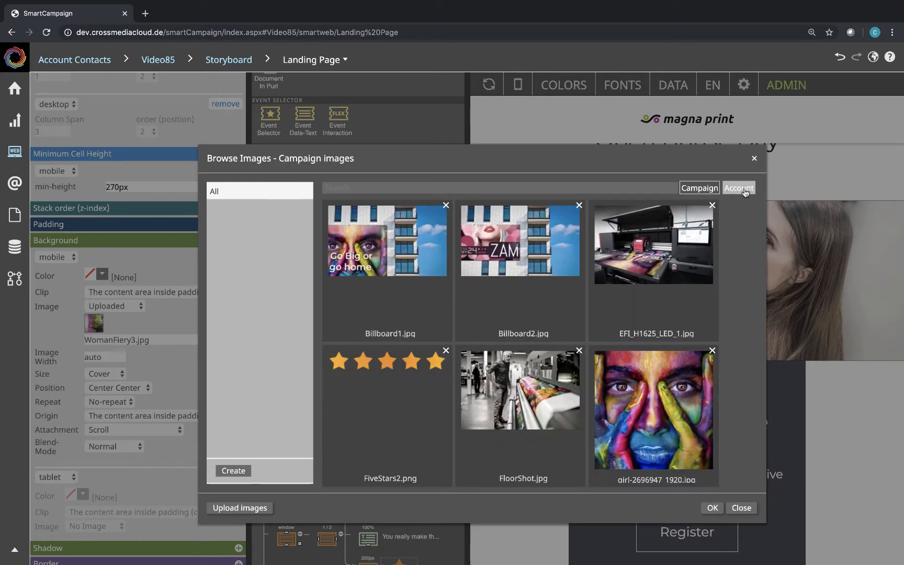
left_click(743, 189)
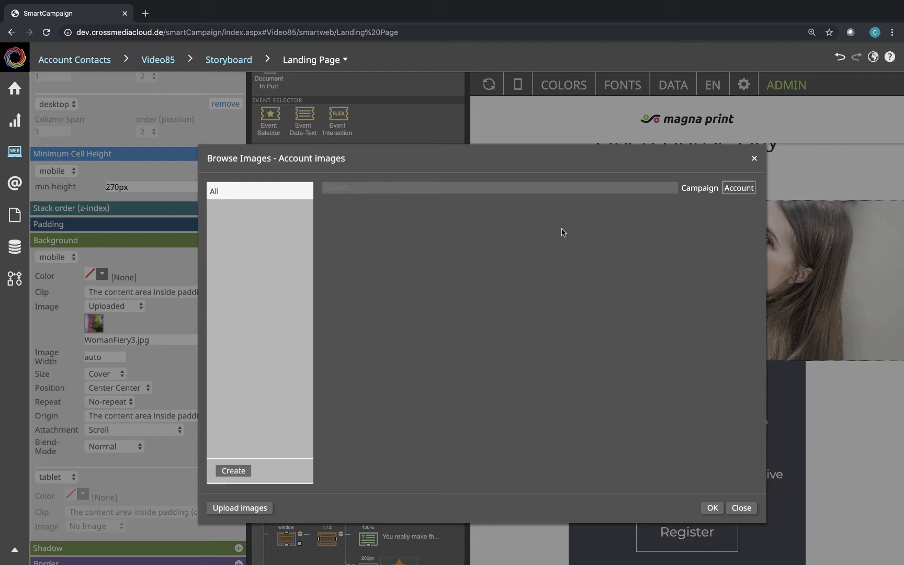
Upload the icon files from CD.PNG through start round.PNG to the account images and close the image browser
left_click(242, 508)
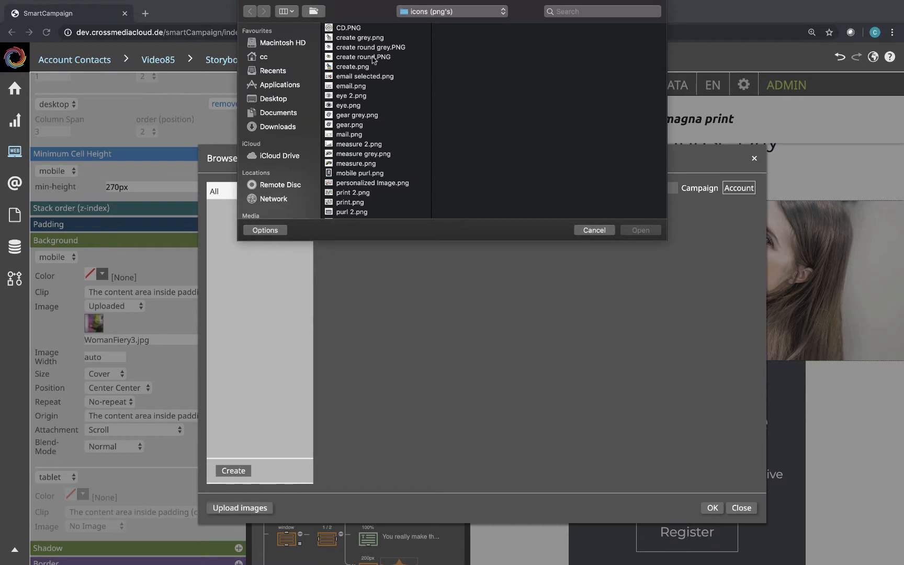
left_click(350, 28)
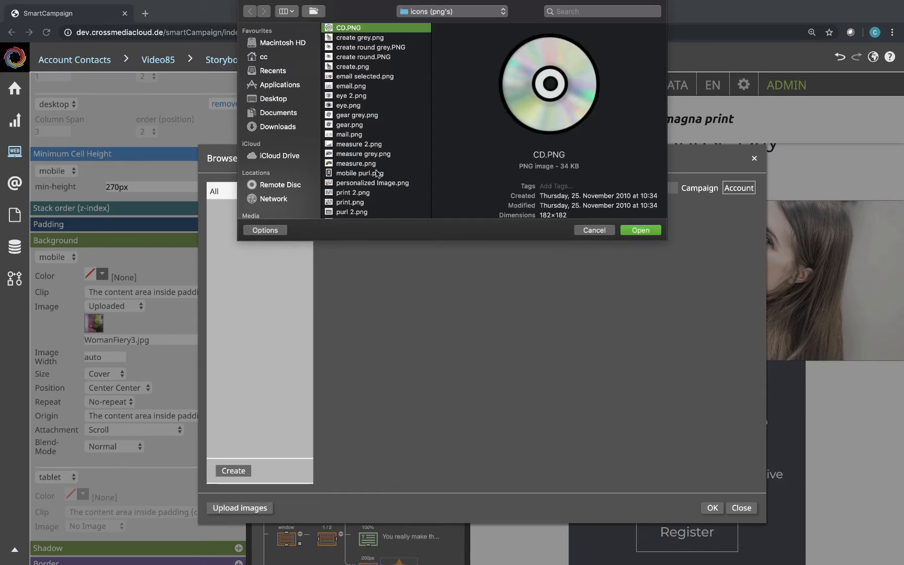
scroll(369, 198, "down", 3)
scroll(368, 196, "down", 1)
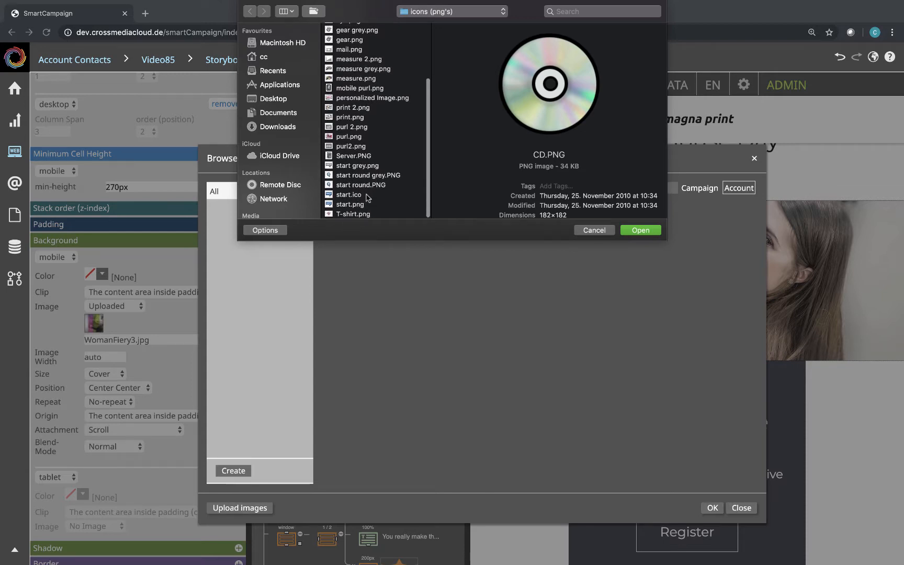
left_click(375, 184, "shift")
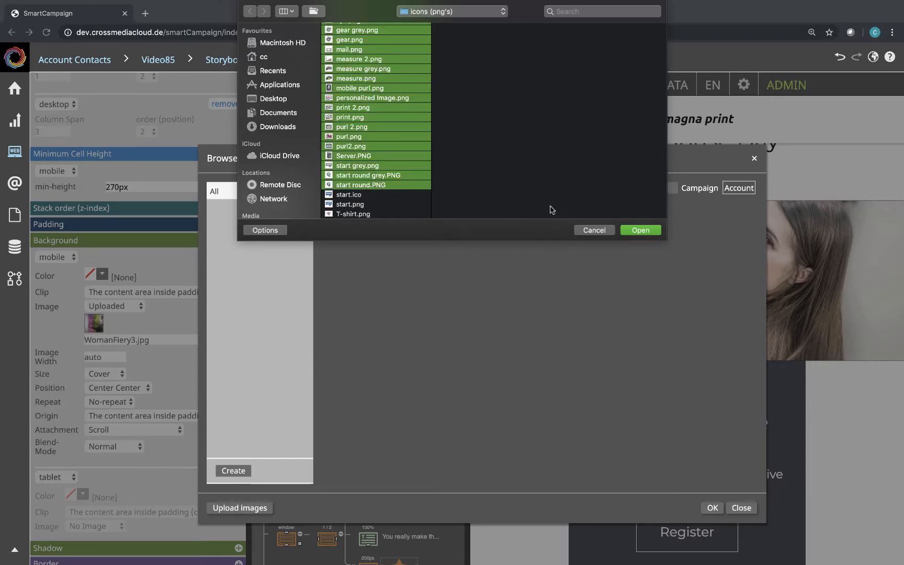
left_click(638, 229)
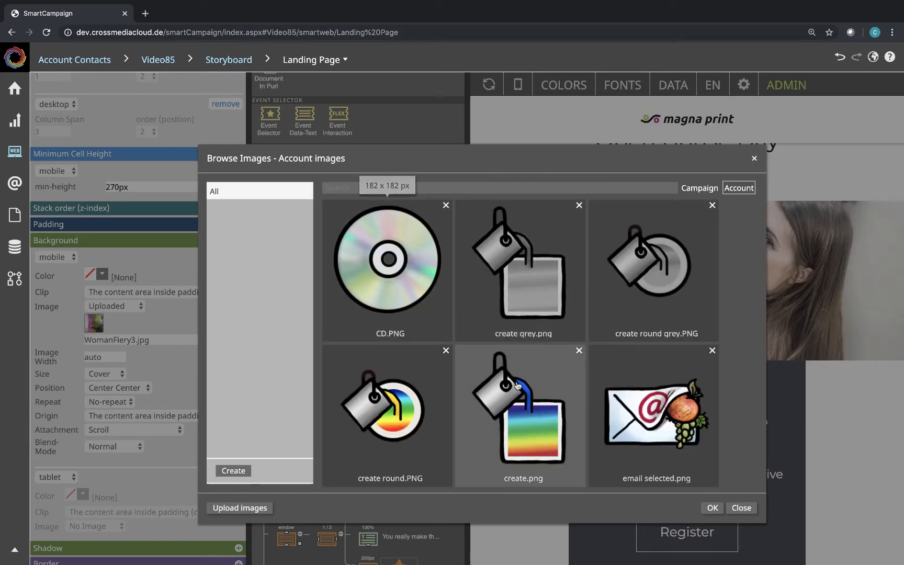
left_click(710, 507)
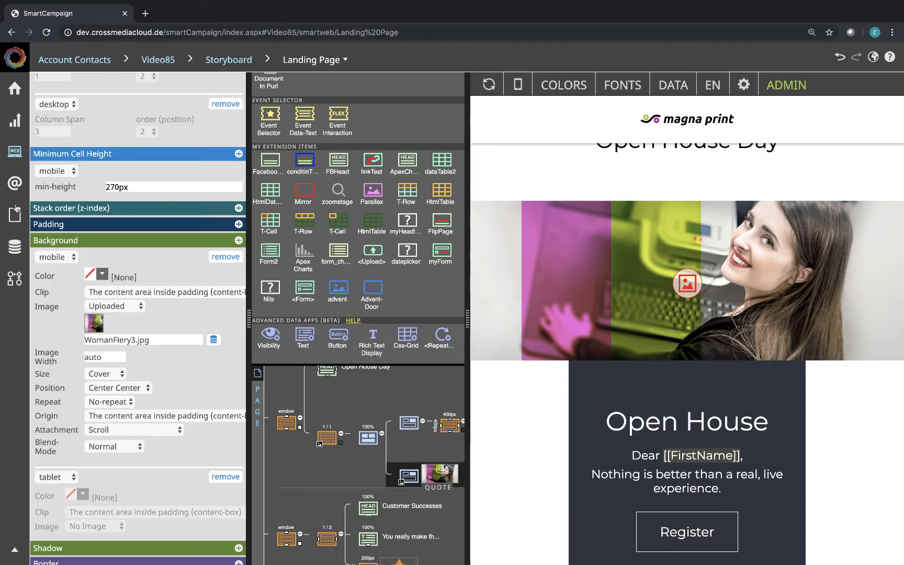
Return to NewForm, open the radio button element's settings and assign eye.png as the image for Radio 1
key("alt+Tab")
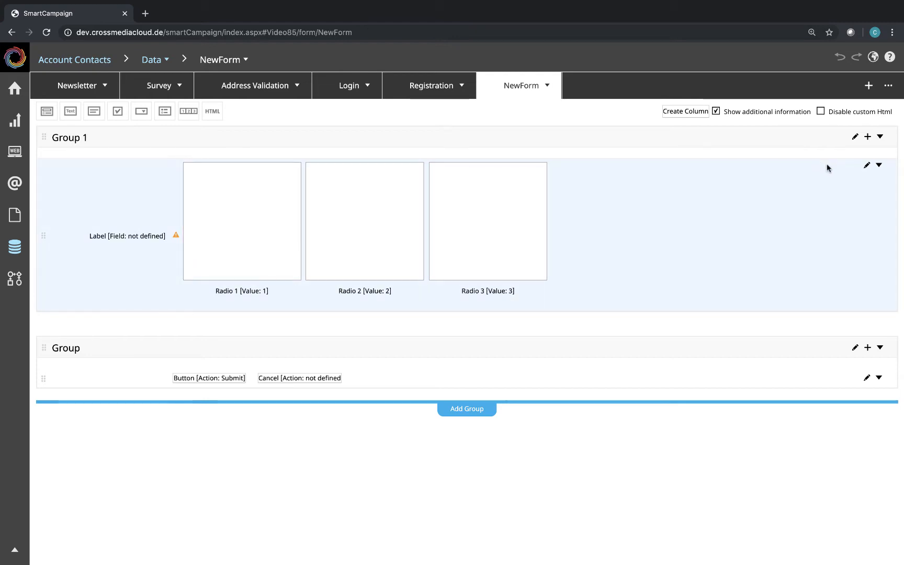
left_click(866, 166)
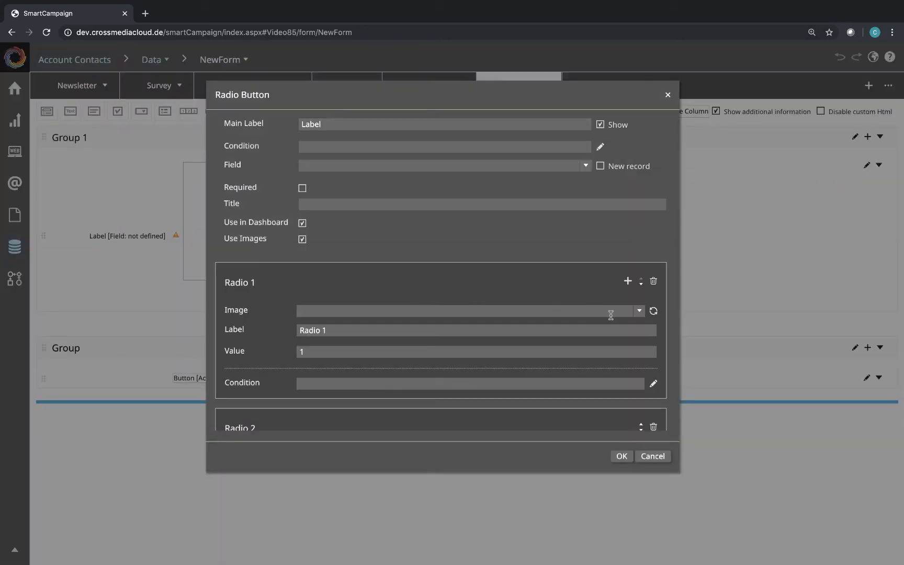
left_click(638, 311)
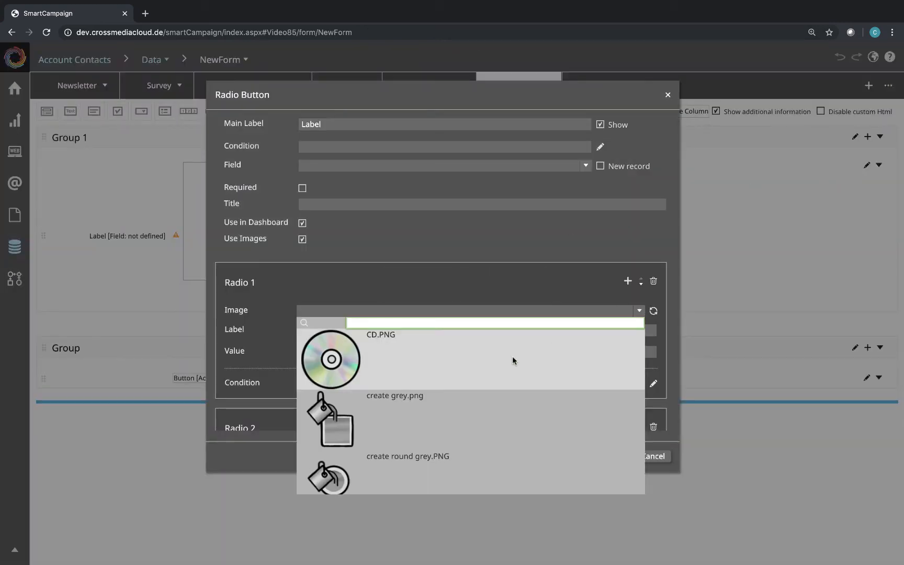
scroll(512, 360, "down", 8)
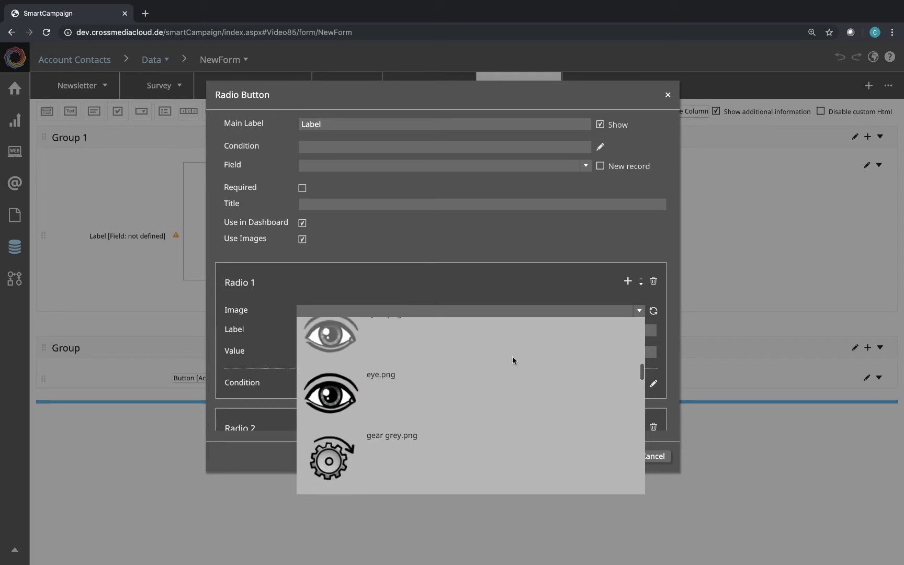
scroll(512, 360, "down", 2)
left_click(493, 348)
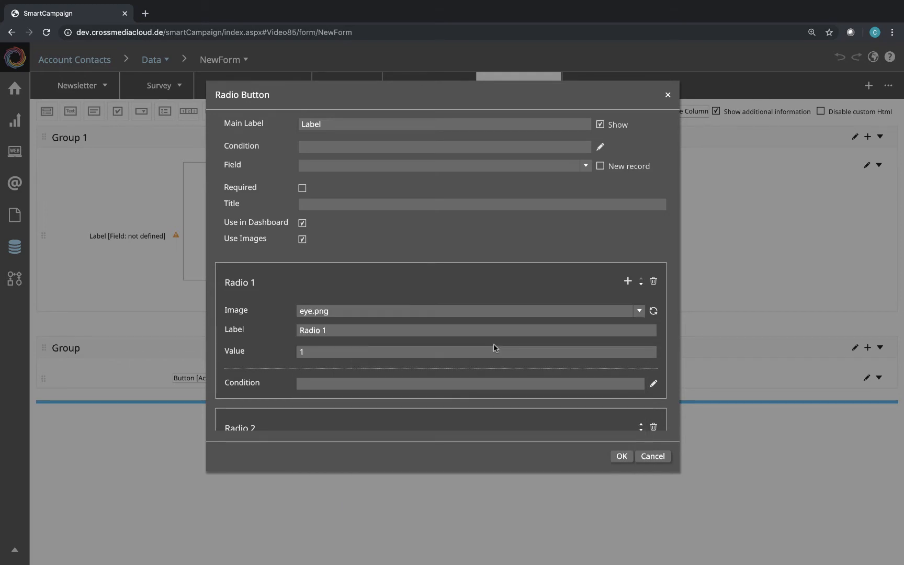
Assign email selected.png as the image for Radio 2
scroll(571, 396, "down", 2)
left_click(639, 370)
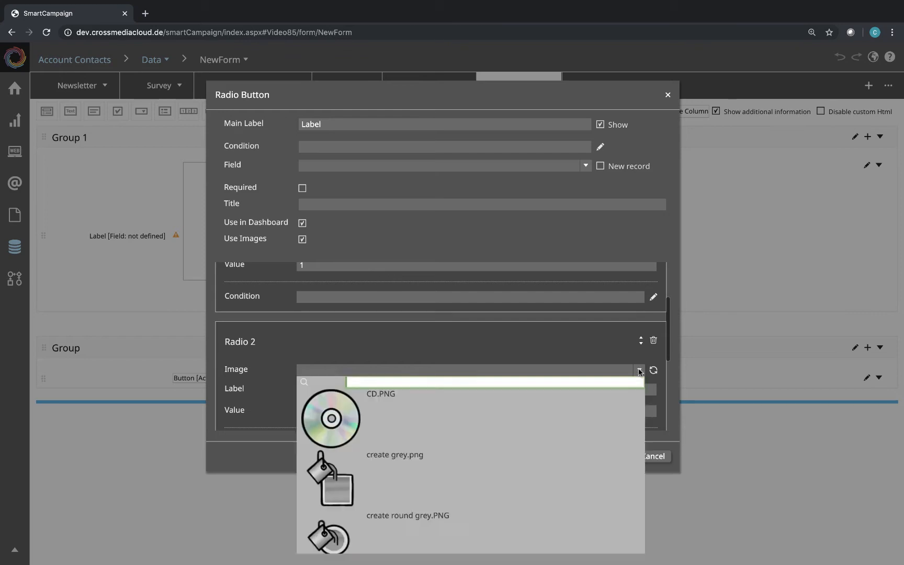
scroll(522, 416, "down", 5)
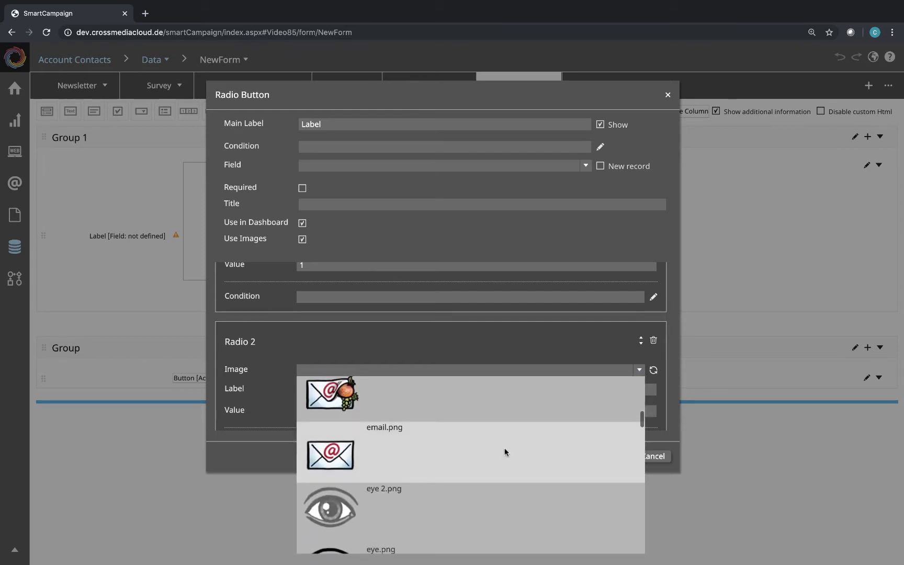
left_click(506, 397)
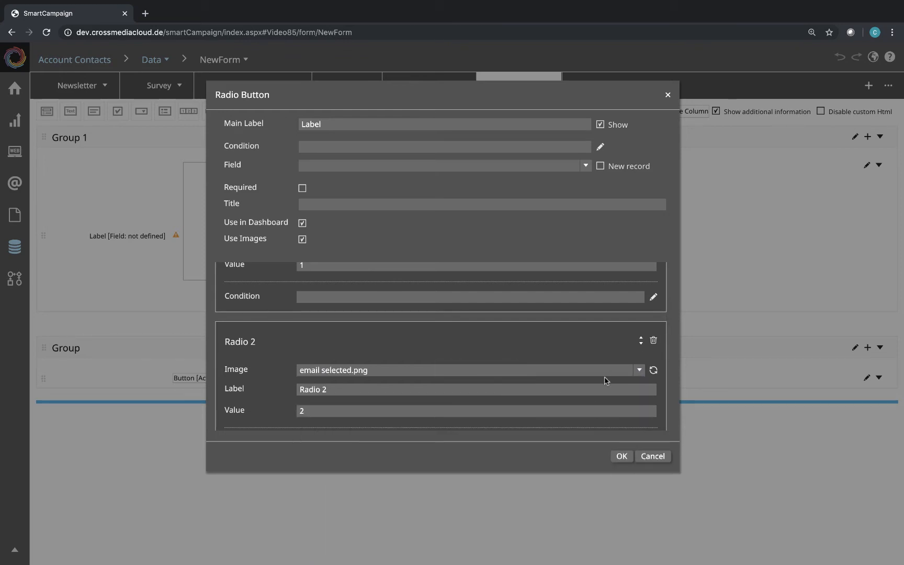
Assign measure 2.png as the image for Radio 3 and save the radio button settings
scroll(605, 381, "down", 2)
scroll(635, 420, "down", 2)
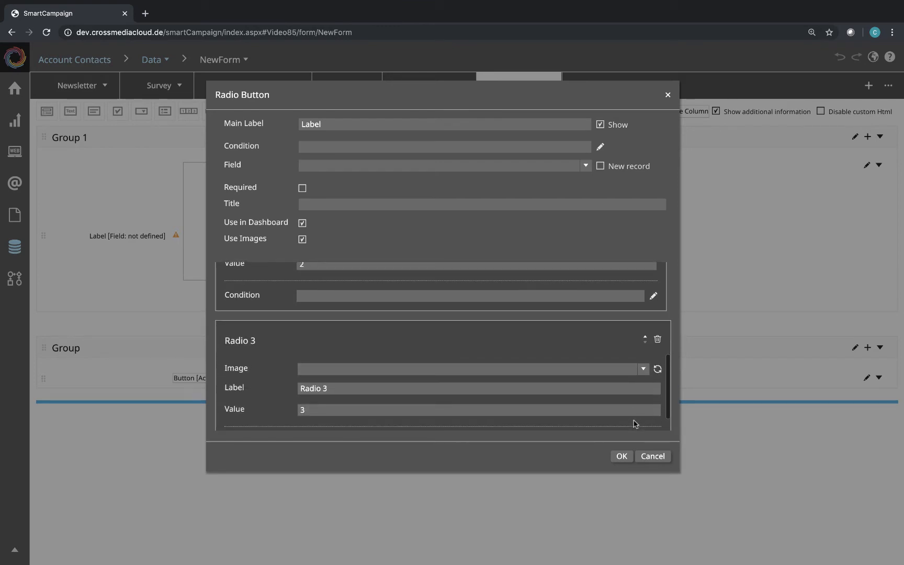
left_click(643, 369)
scroll(541, 452, "down", 5)
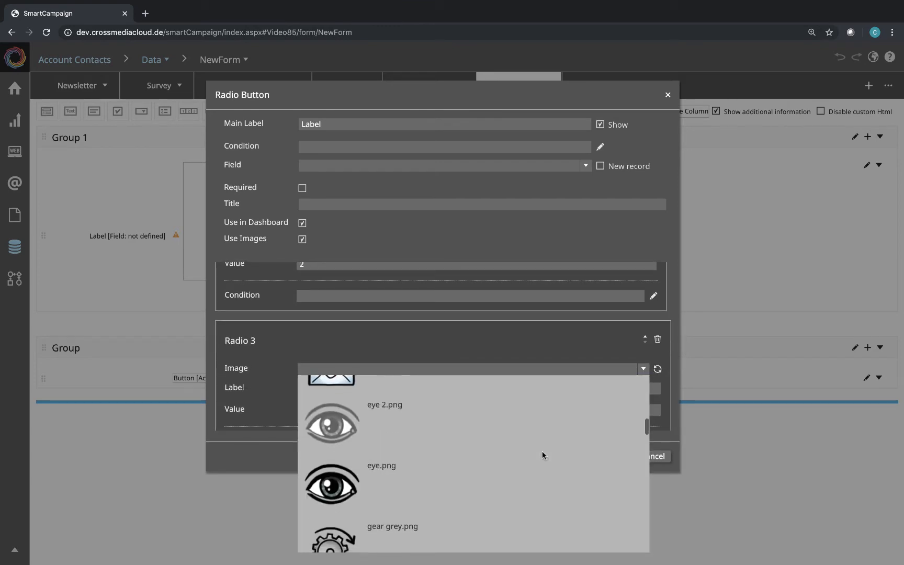
scroll(542, 452, "down", 5)
left_click(525, 499)
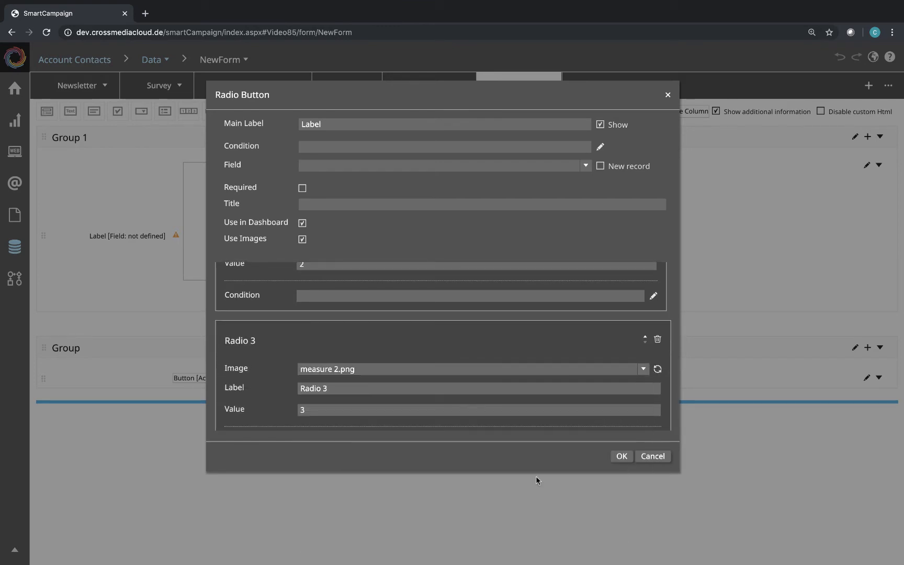
left_click(622, 455)
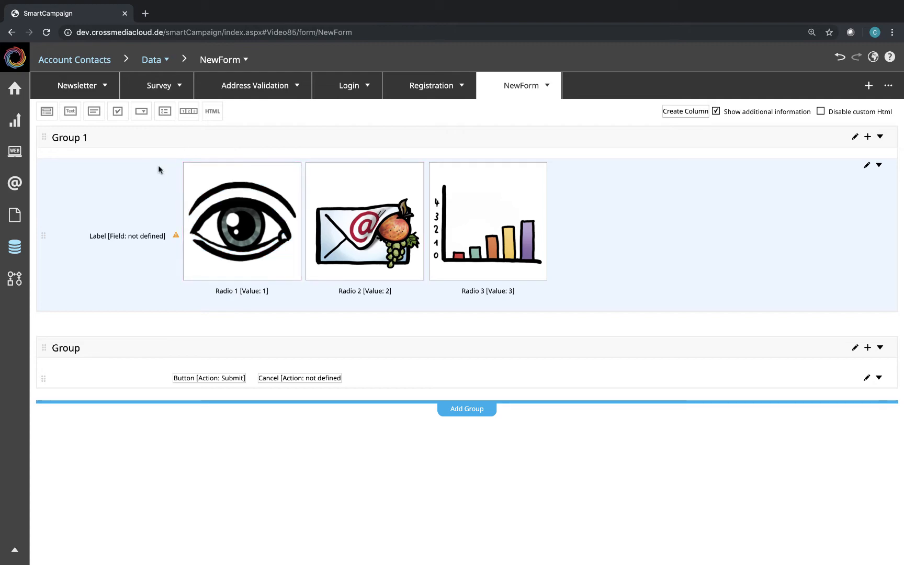
Return to the Landing Page, refresh its preview and check the radio images in the form
key("alt+Tab")
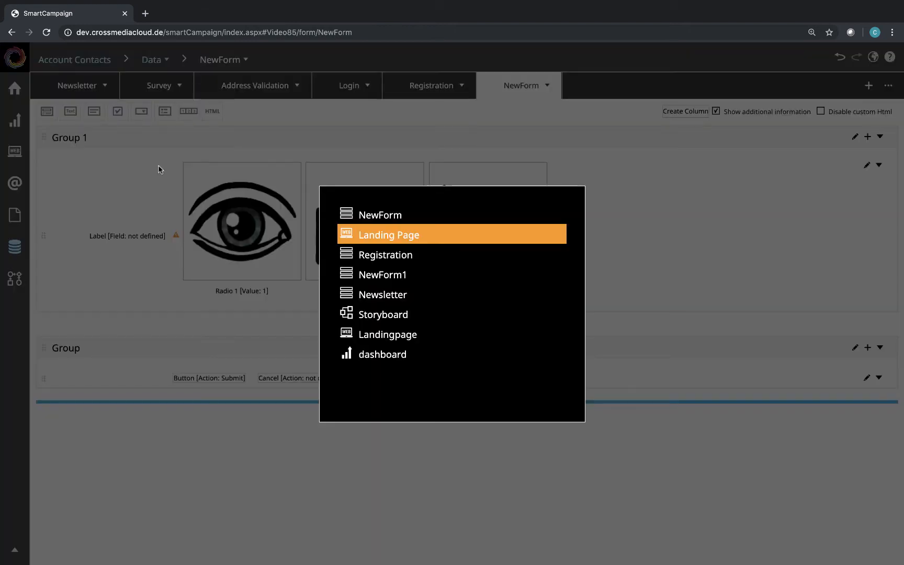
scroll(566, 231, "down", 15)
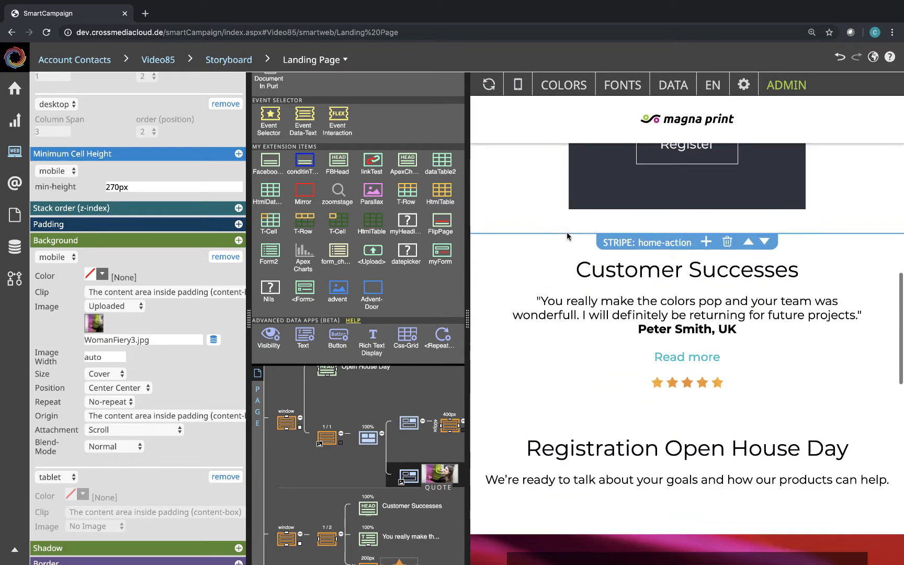
left_click(488, 84)
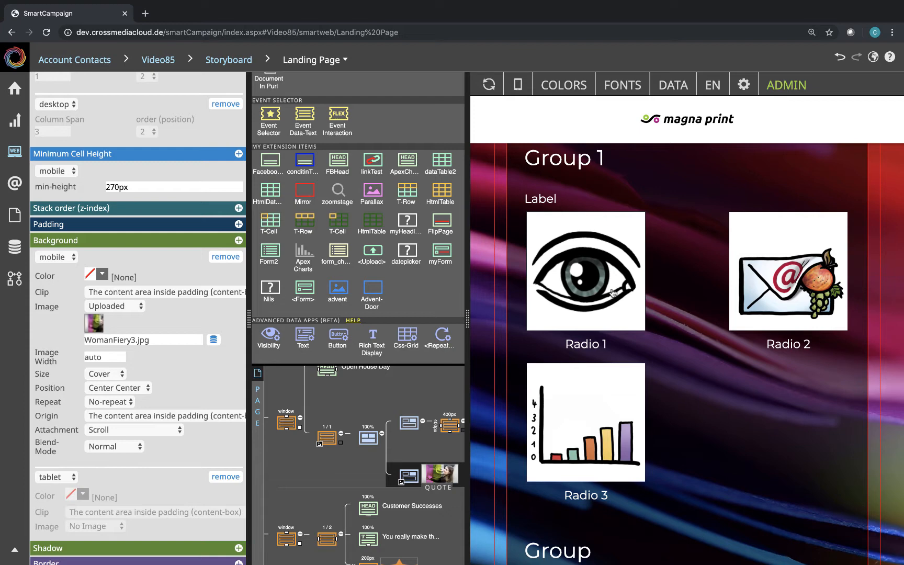
Return to NewForm and copy the whole Group 1 with its image radio options
scroll(613, 293, "down", 3)
scroll(613, 315, "up", 1)
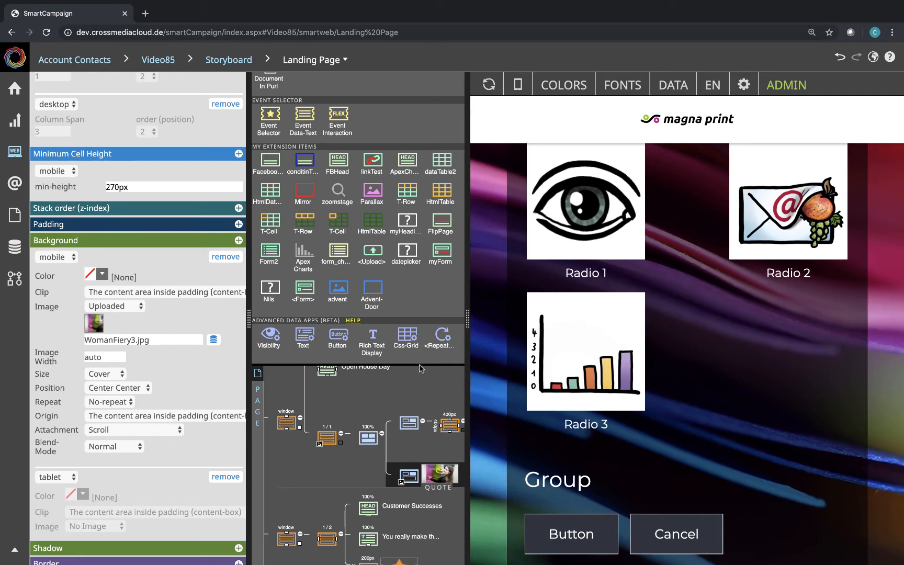
key("alt+Tab")
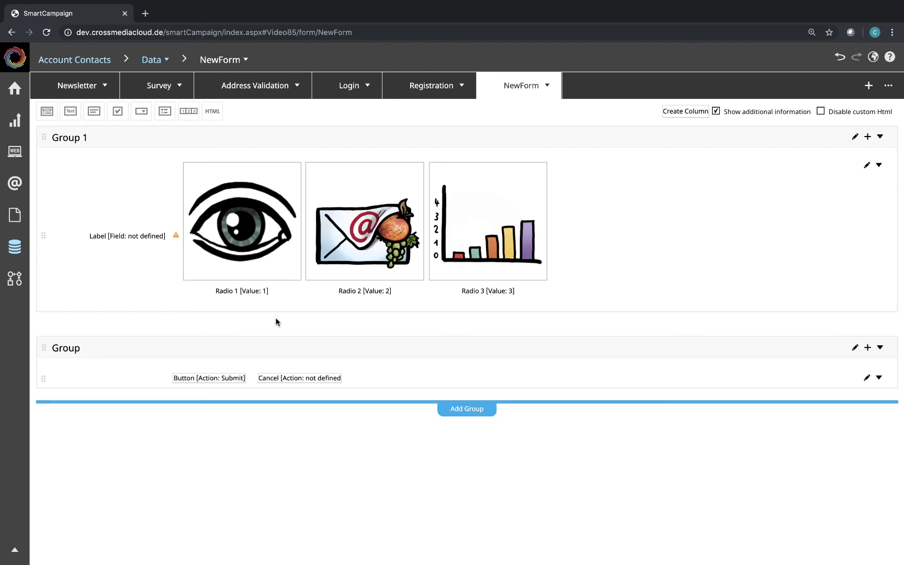
left_click(879, 166)
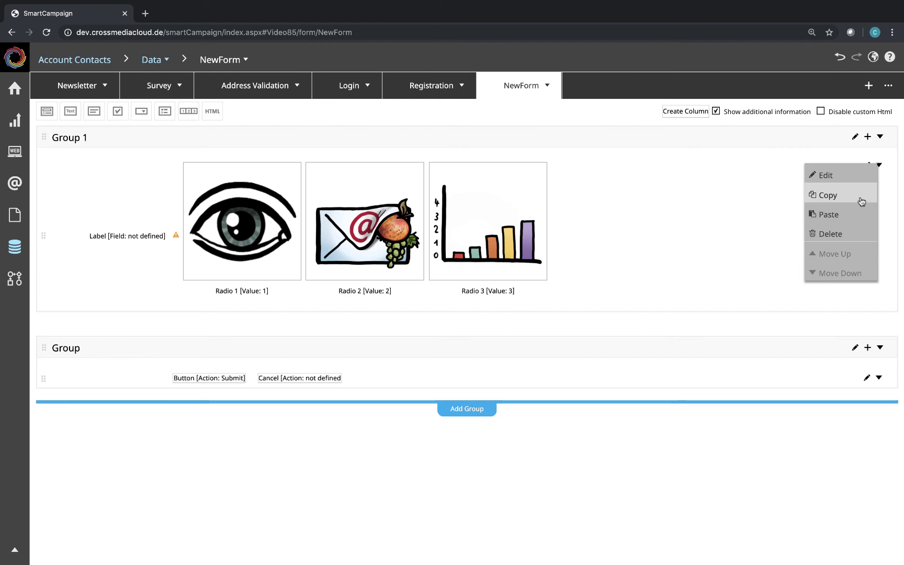
left_click(880, 137)
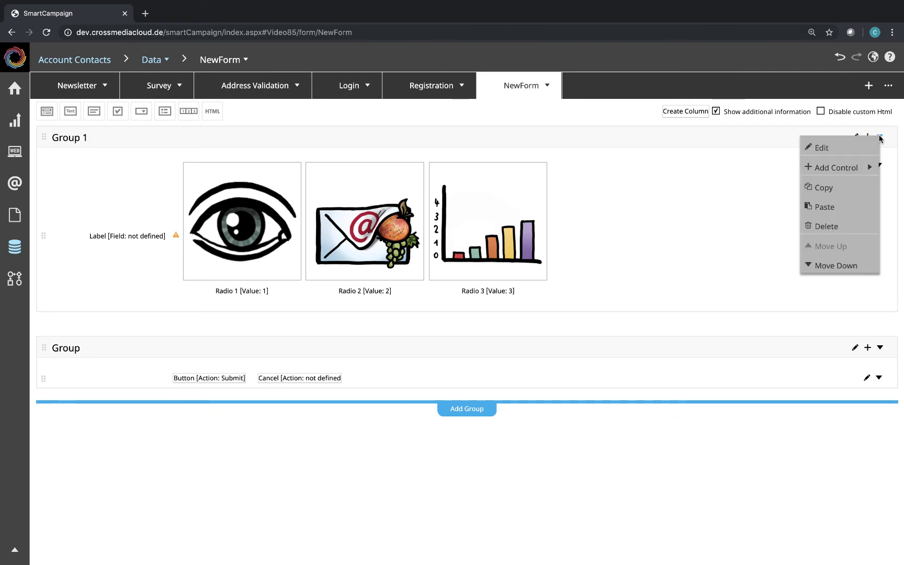
left_click(862, 194)
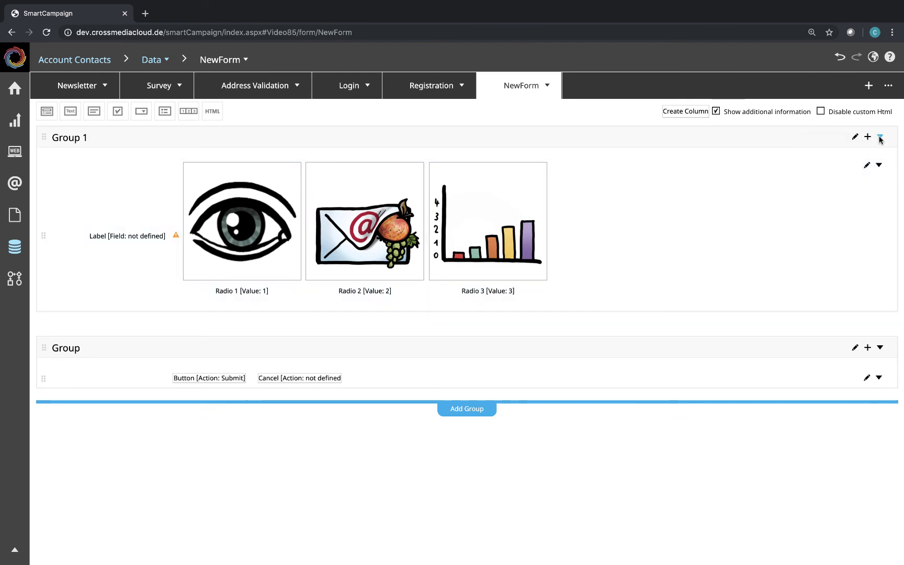
Open the Registration form, paste the copied group into it and check it below the registration fields
left_click(428, 86)
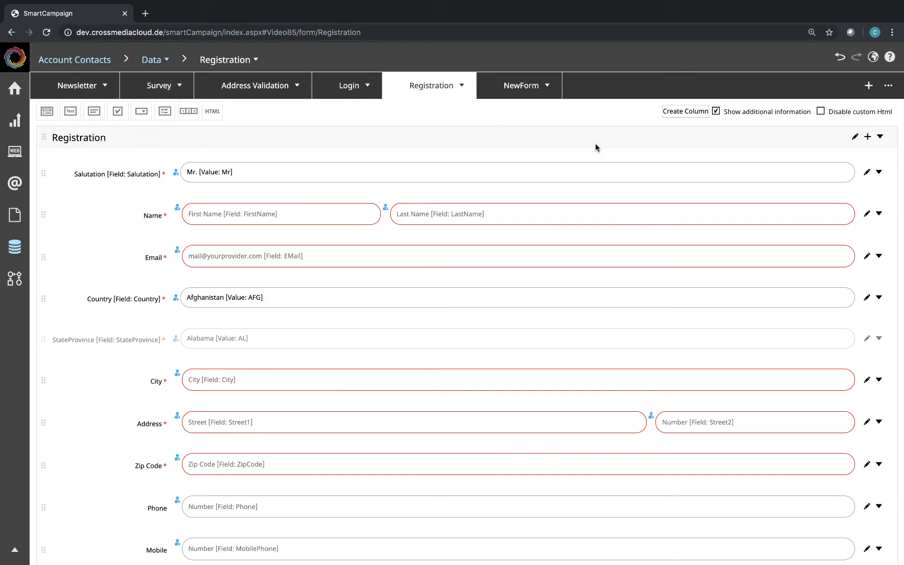
left_click(880, 137)
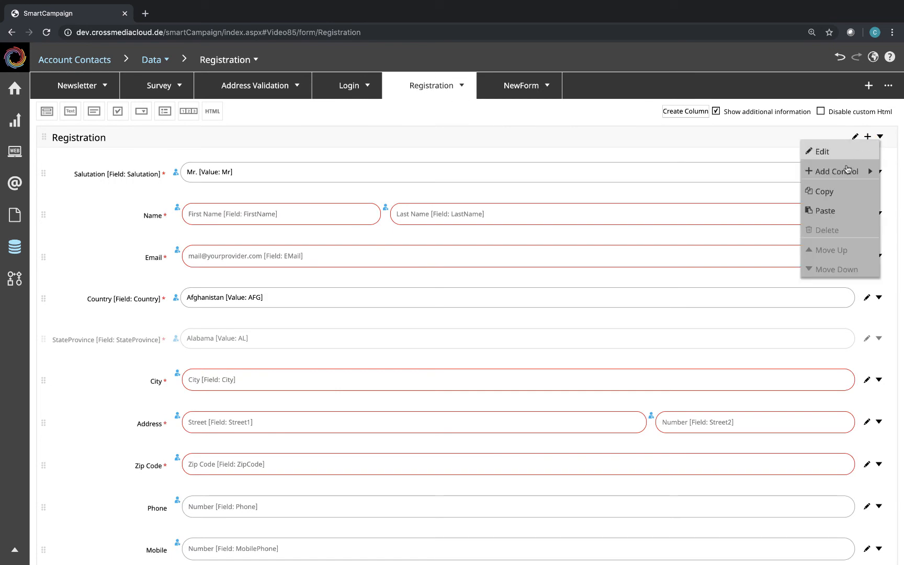
left_click(825, 210)
scroll(513, 278, "down", 5)
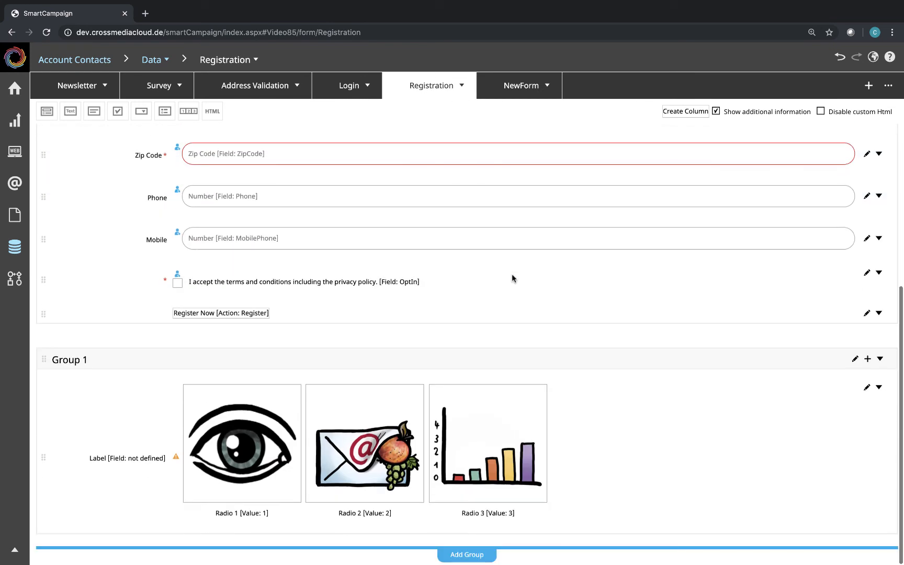